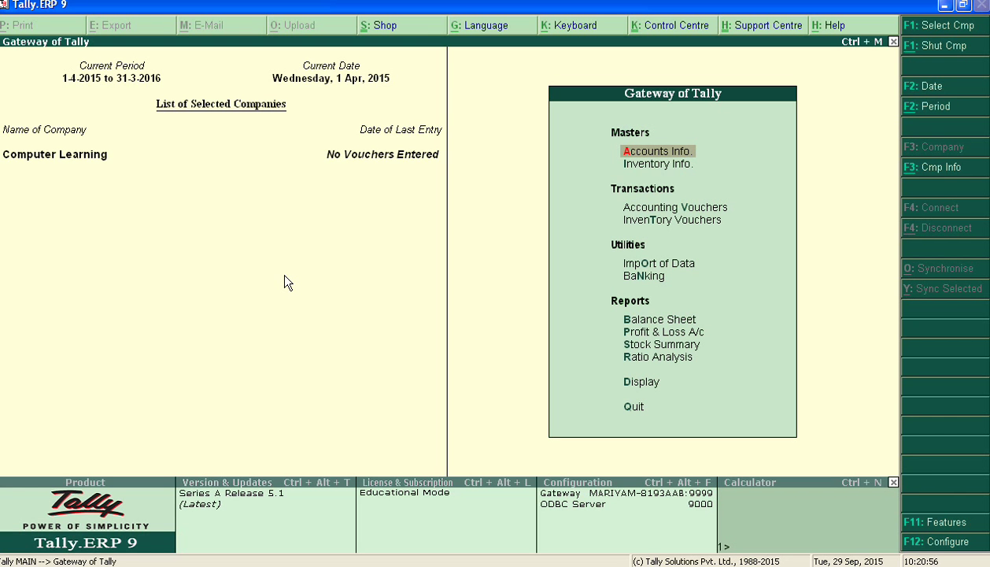
Open the Ledger Creation form in the accounts masters of the Computer Learning company
key(Down)
key(Up)
key(Return)
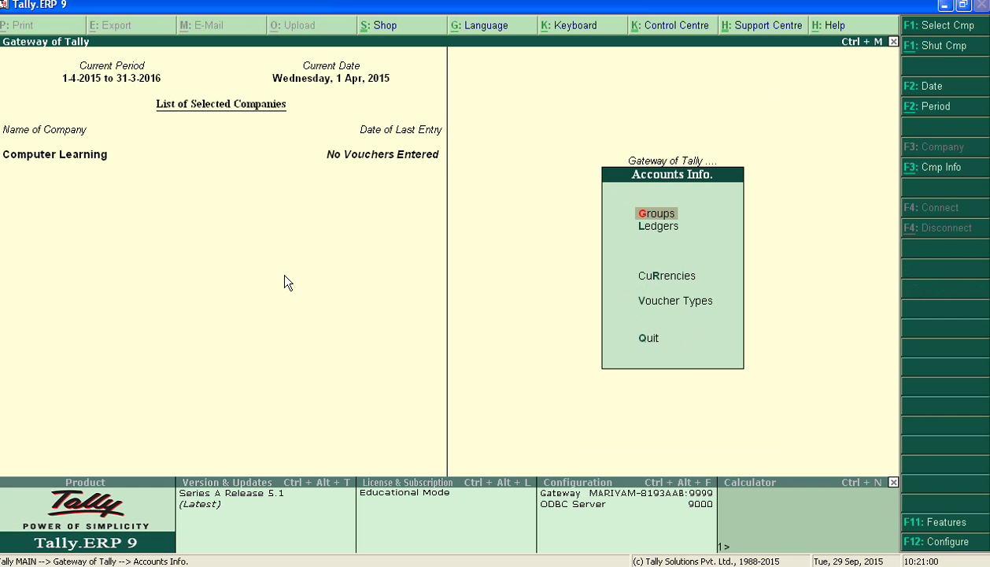
key(Down)
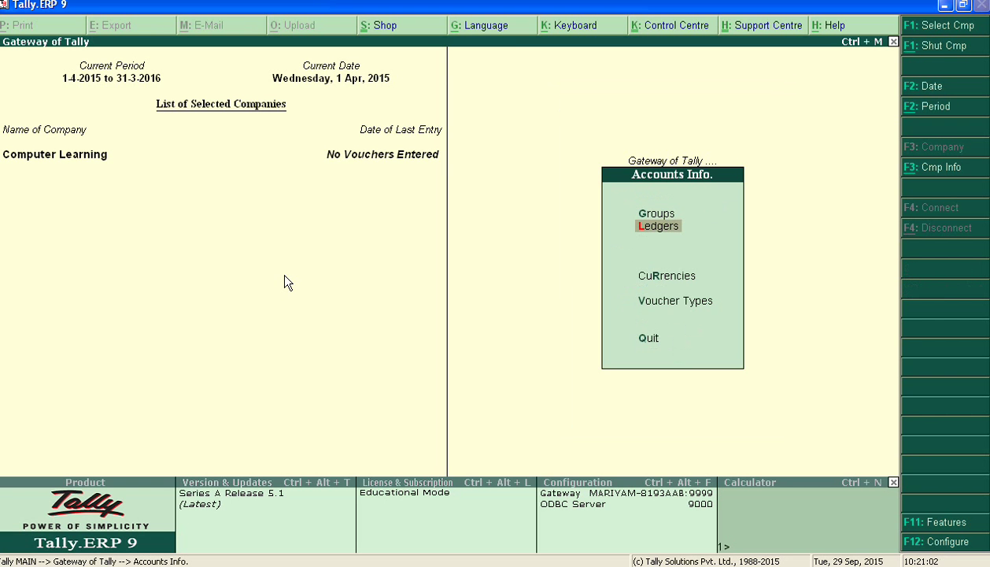
key(Return)
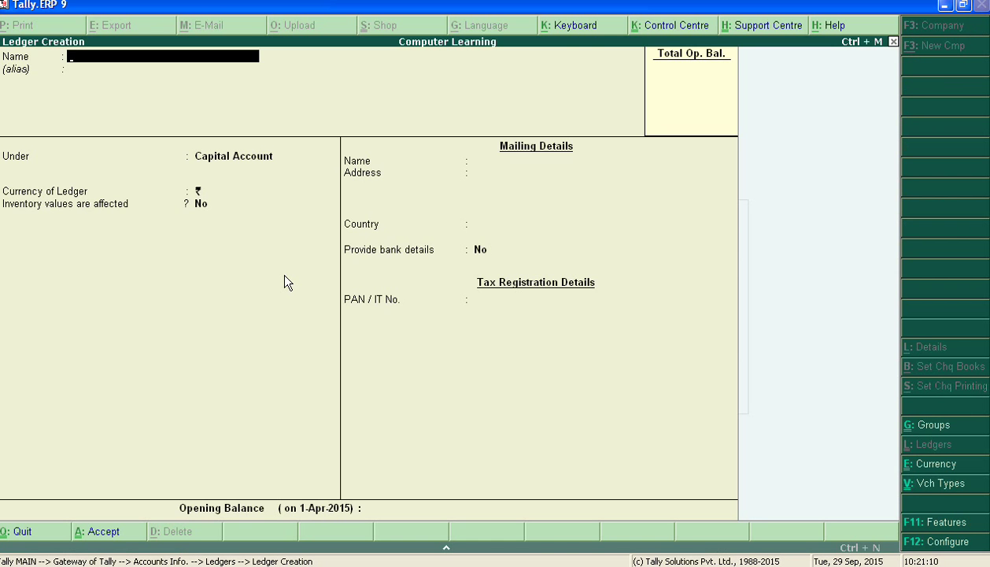
Create a ledger named Capital under the Capital Account group, keeping the default details and no opening balance
text(Capital)
key(Return)
key(Return)
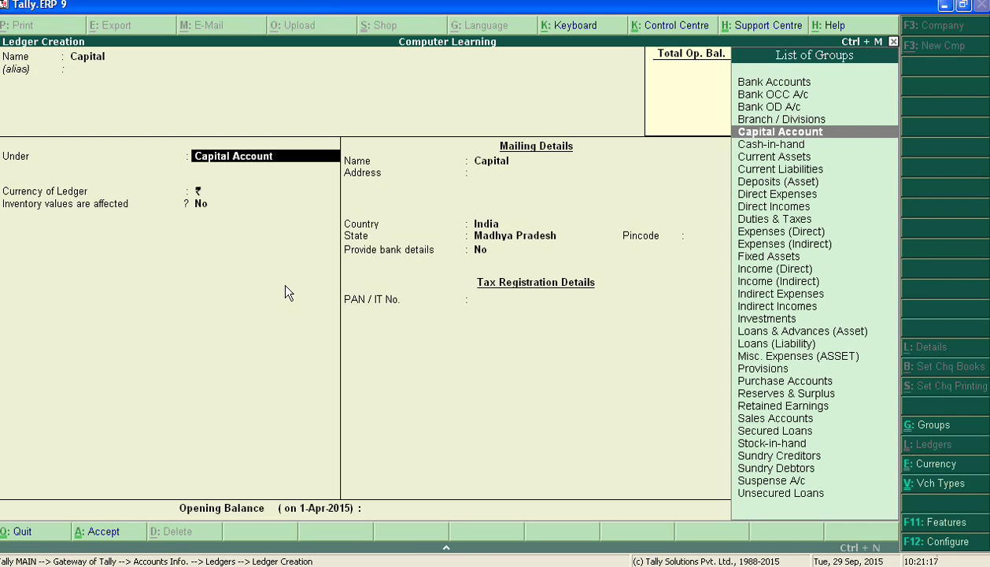
key(Return)
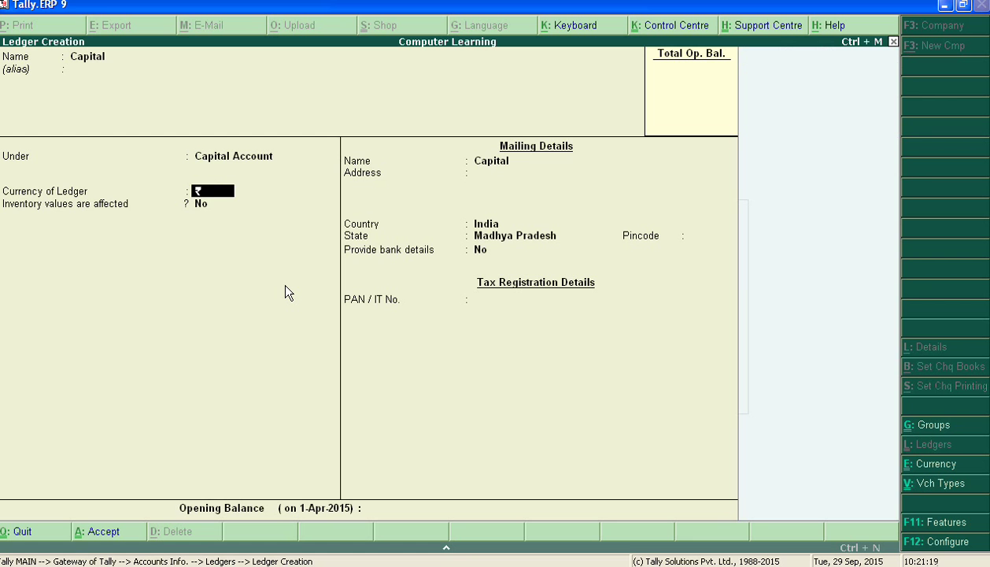
key(Return)
key(Return)
key(Return)
key(Return)
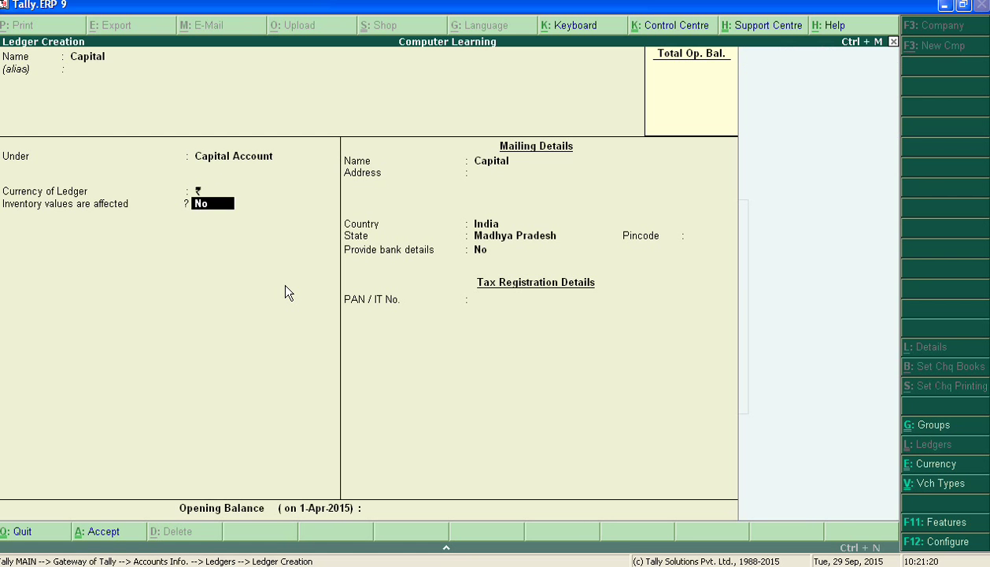
key(Return)
key(Return)
key(Return)
key(Return)
key(Return)
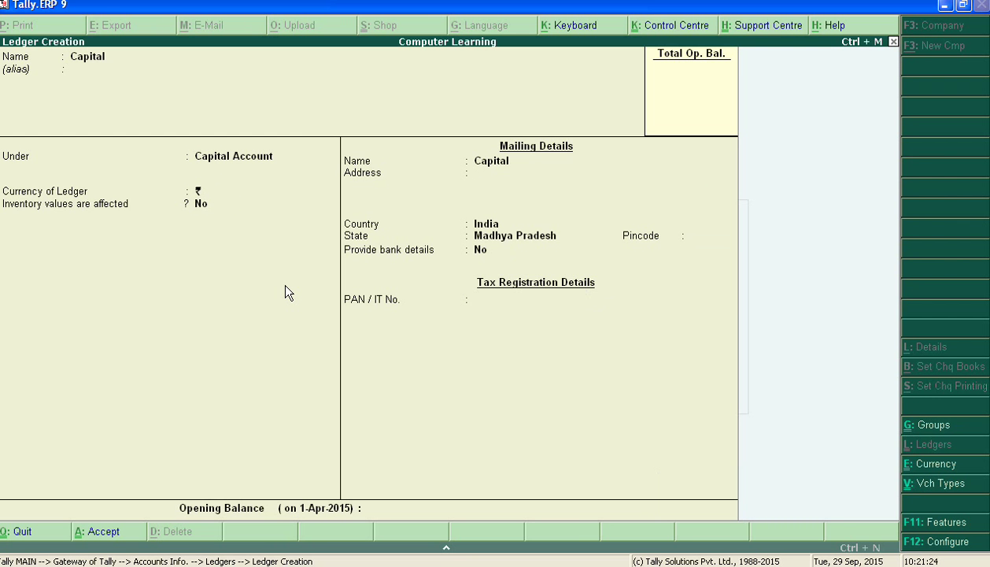
Create a ledger named Car under the Fixed Assets group, keeping the default details and no opening balance
text(Ca)
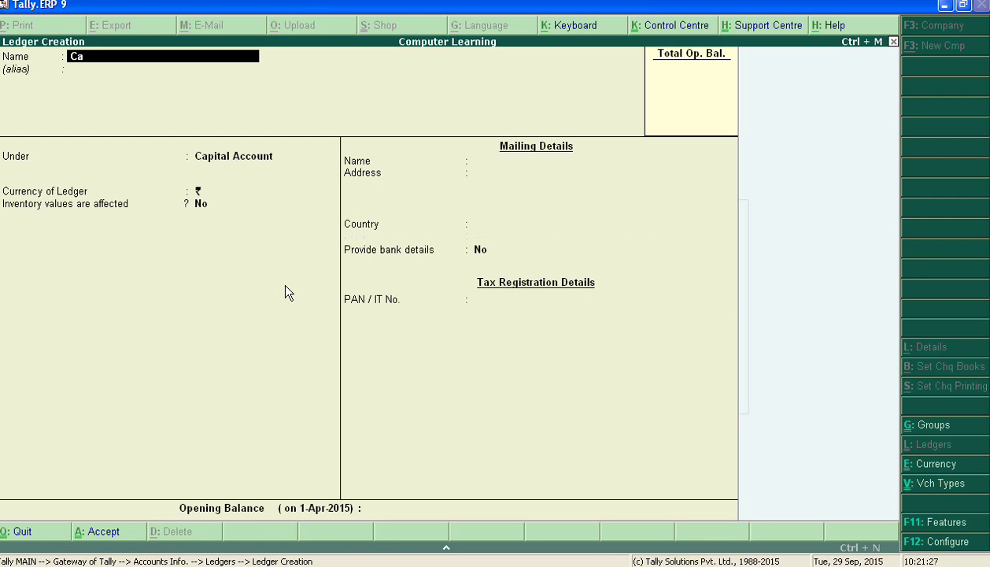
text(r)
key(Return)
key(Return)
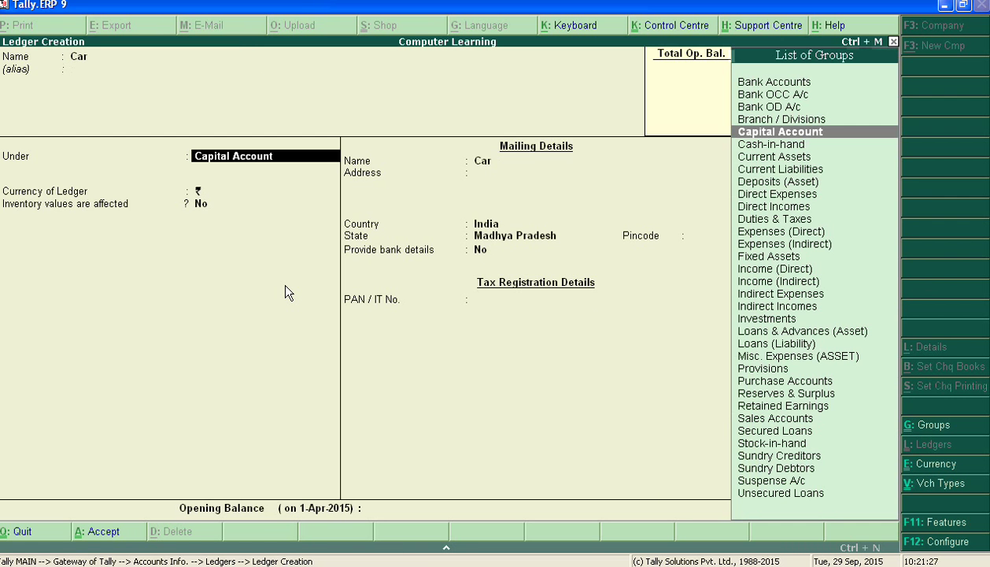
text(F)
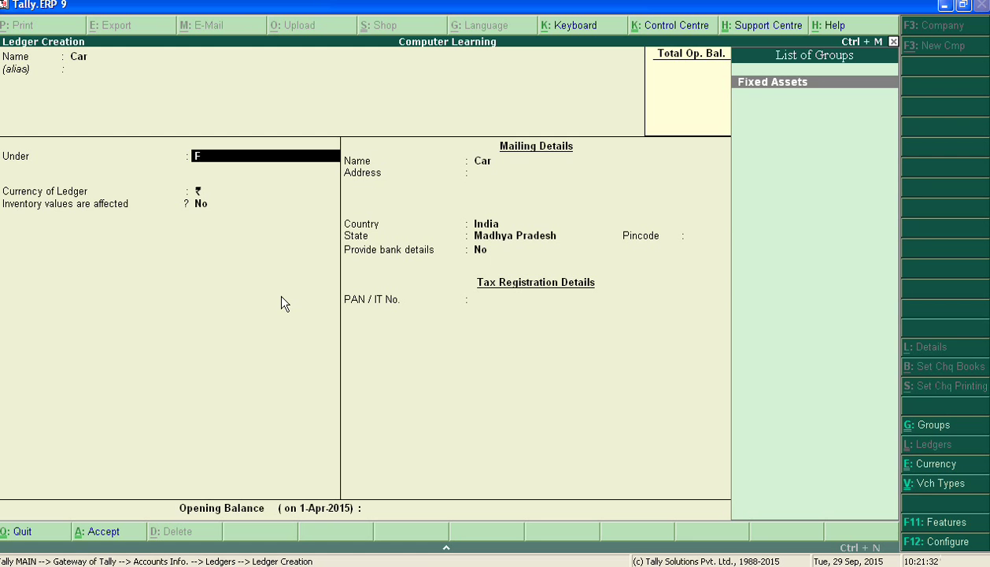
key(Return)
key(Return)
key(Return)
key(Return)
key(Return)
key(Return)
key(Return)
key(Return)
key(Return)
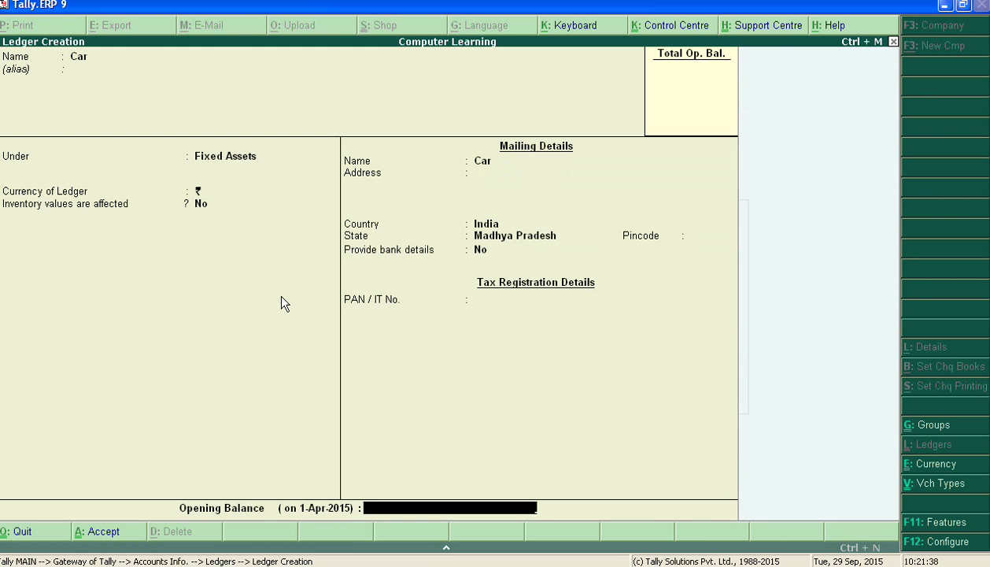
key(Return)
key(Return)
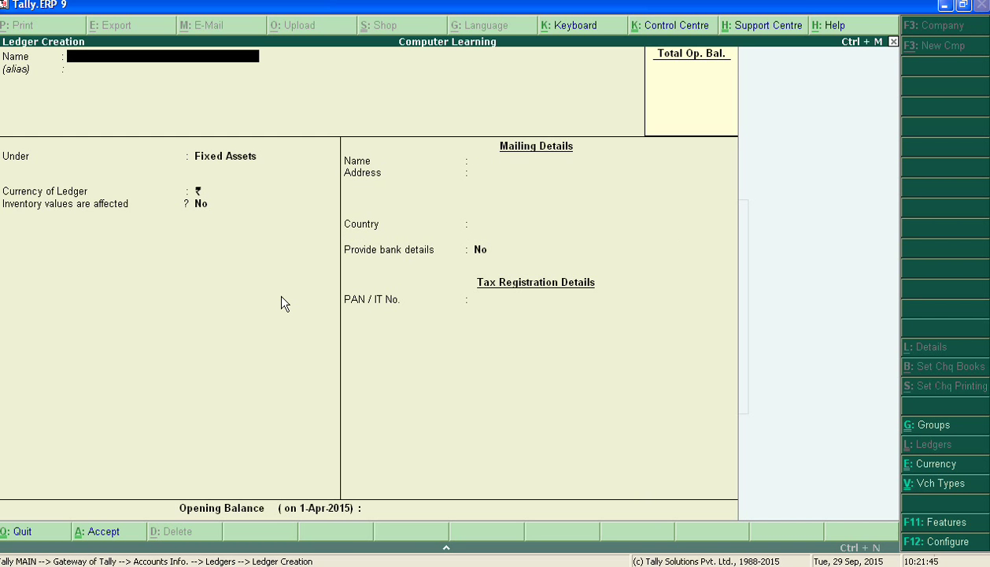
Create a ledger named Car Expenses under the Indirect Expenses group, leaving the opening balance empty
text(Car Expenses)
key(Return)
key(Return)
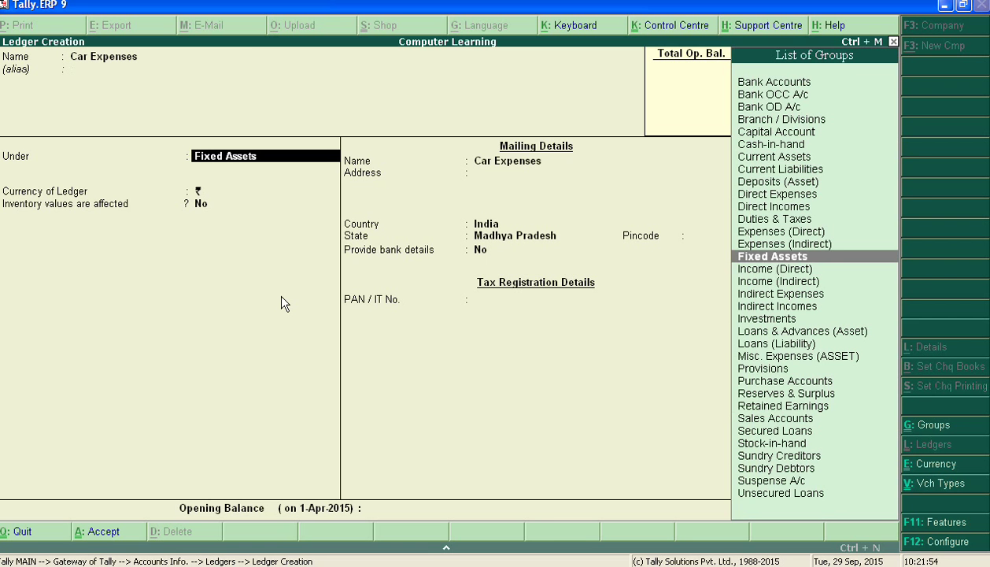
text(I)
key(Down)
key(Down)
key(Down)
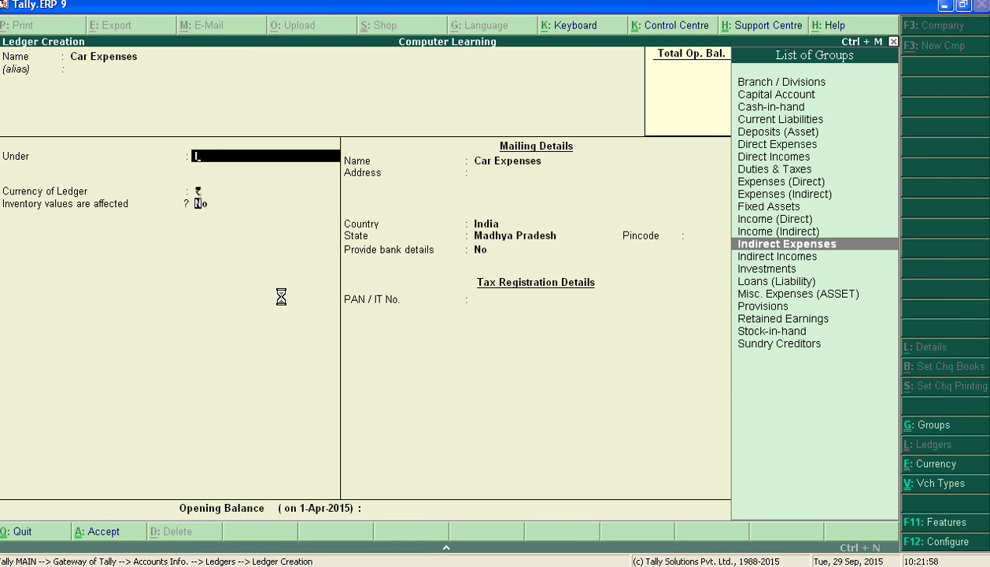
key(Return)
key(Return)
key(Return)
key(Return)
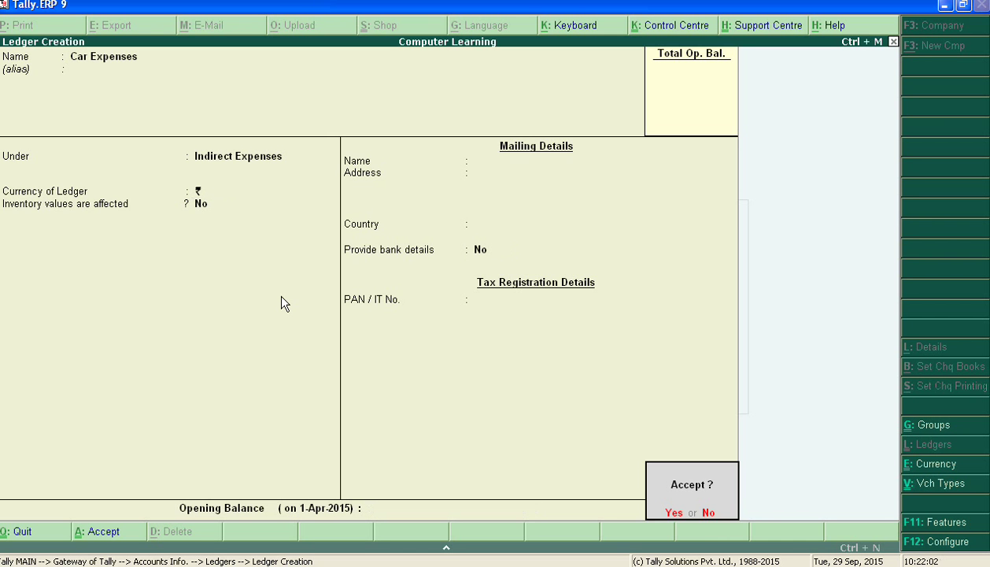
key(Return)
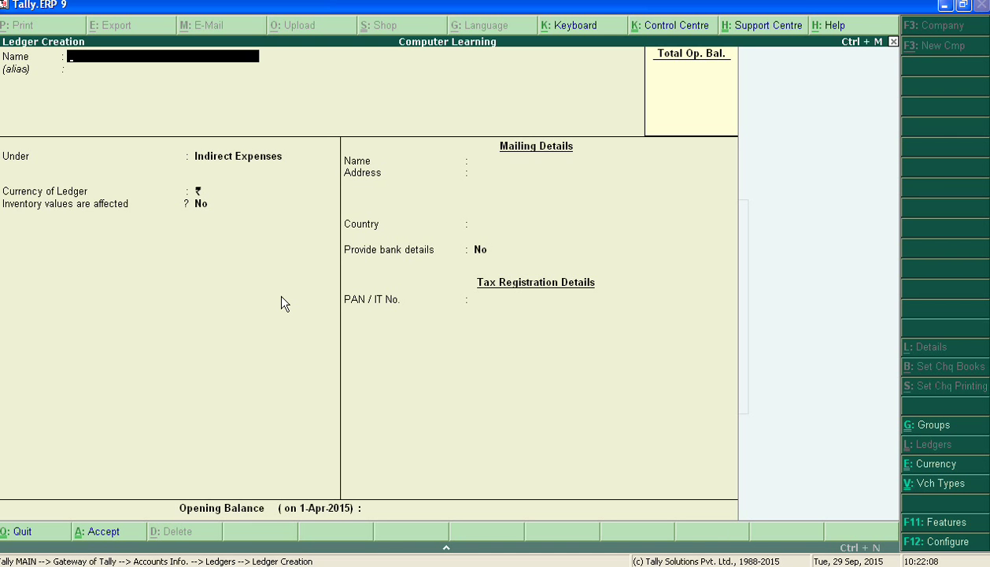
Create a ledger named Car Repair under the Indirect Expenses group, leaving the opening balance empty
text(Car Repair)
key(Return)
key(Return)
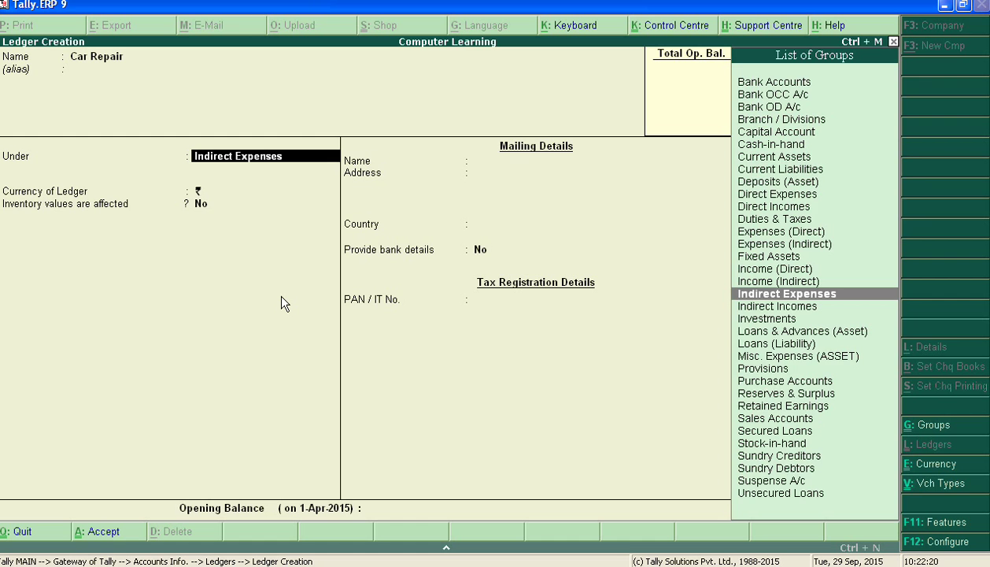
key(Return)
key(Return)
key(Return)
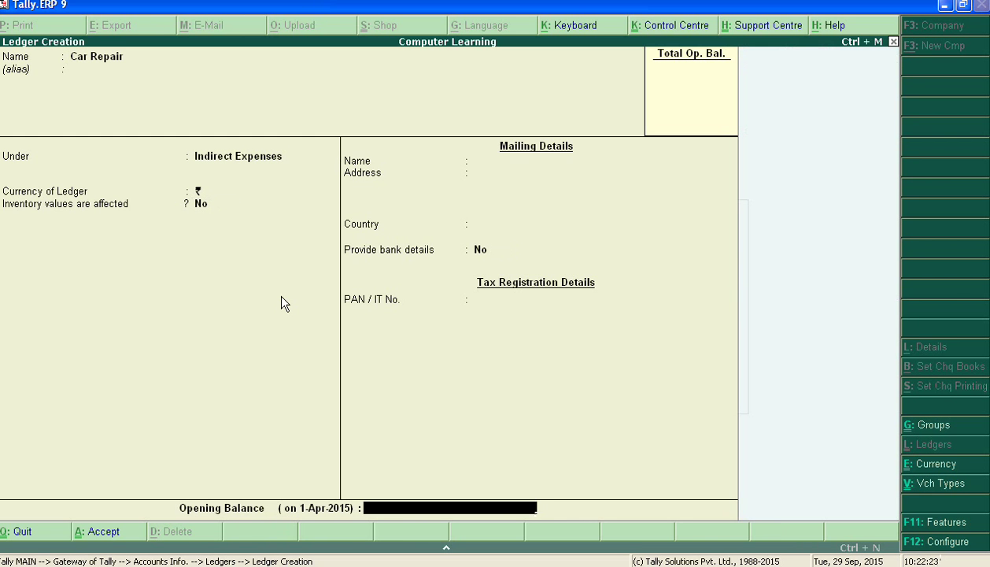
key(Return)
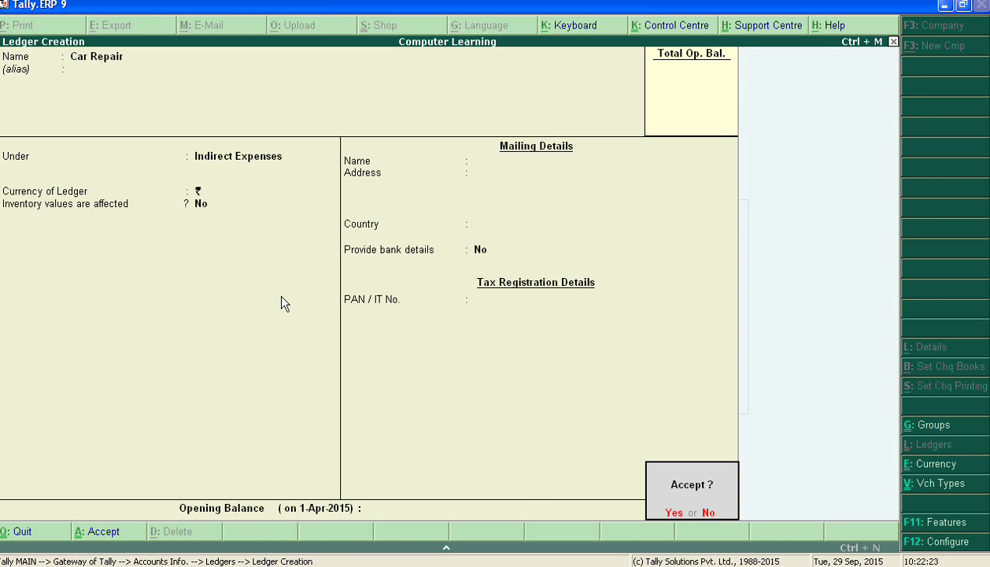
key(Return)
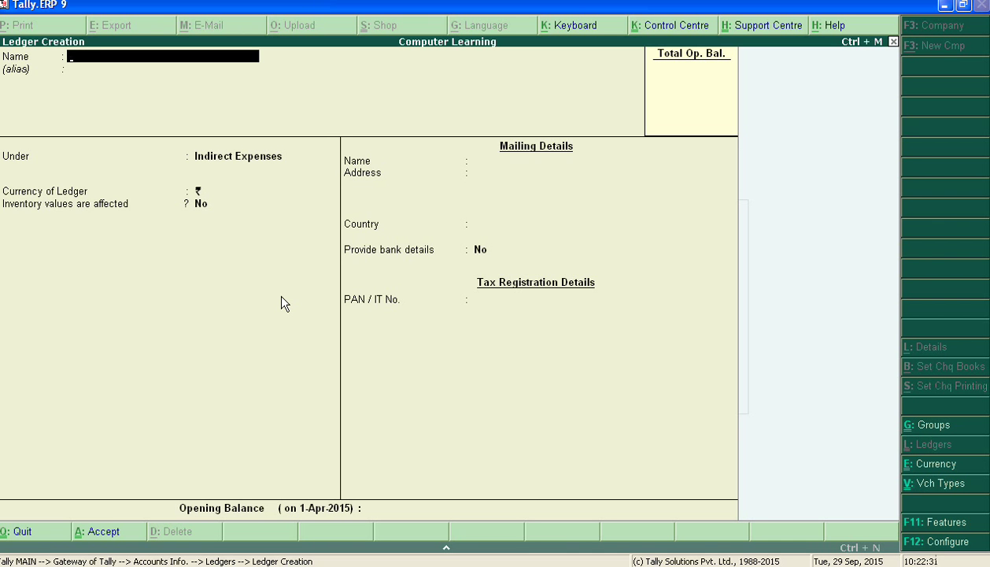
Create a ledger named Carriage under the Direct Expenses group, without bank details or an opening balance
text(Carriage)
key(Return)
key(Return)
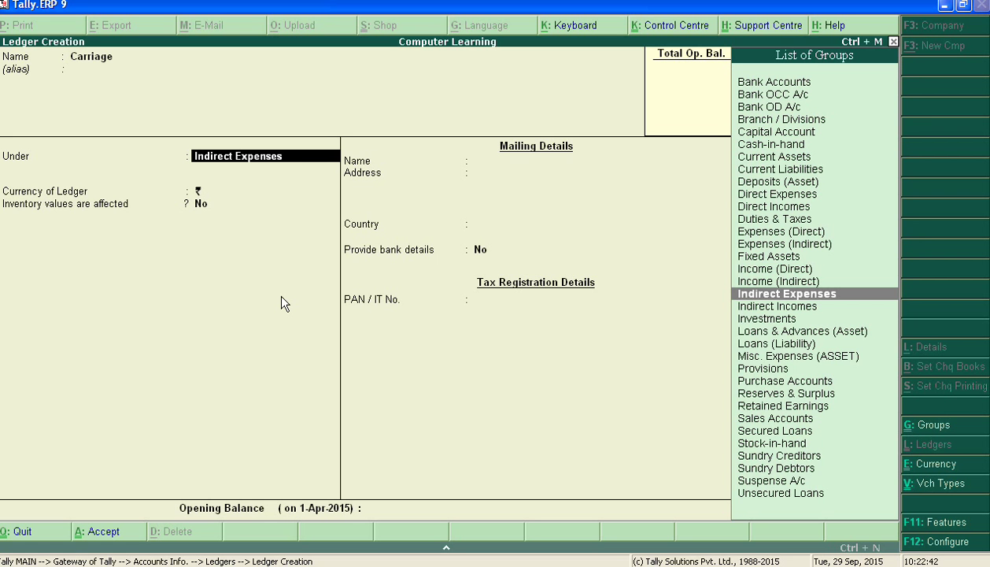
text(D)
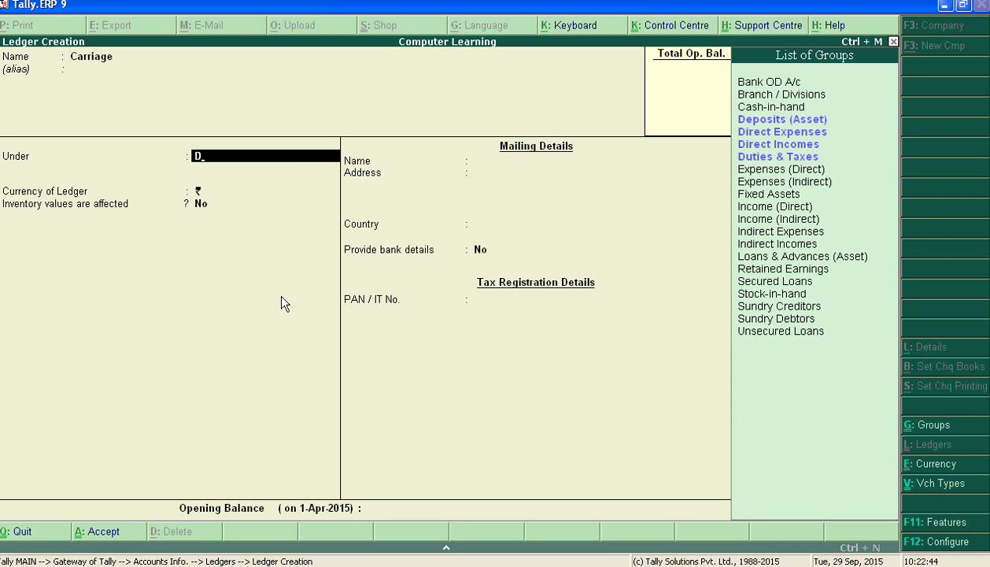
key(Down)
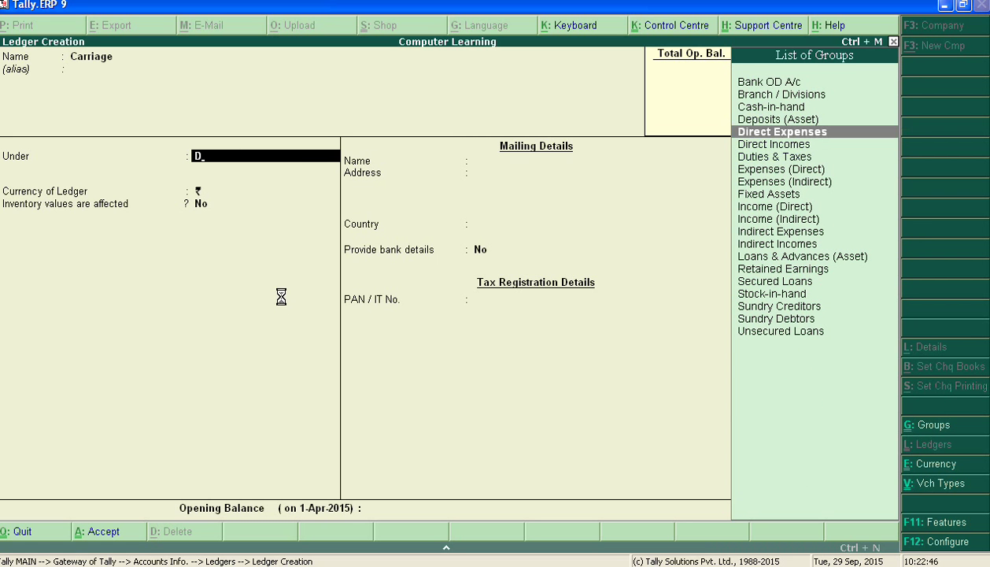
key(Return)
key(Return)
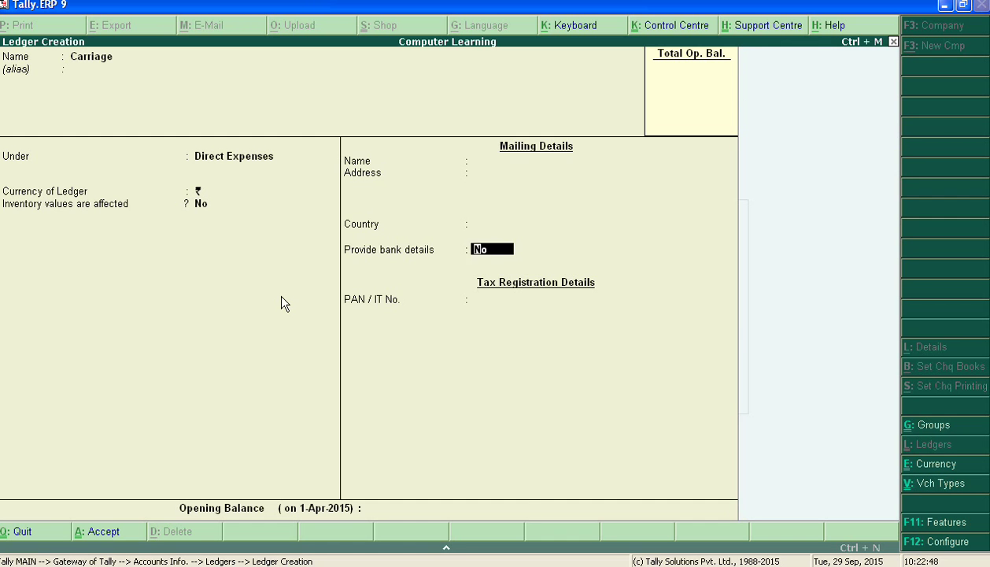
key(Return)
key(Return)
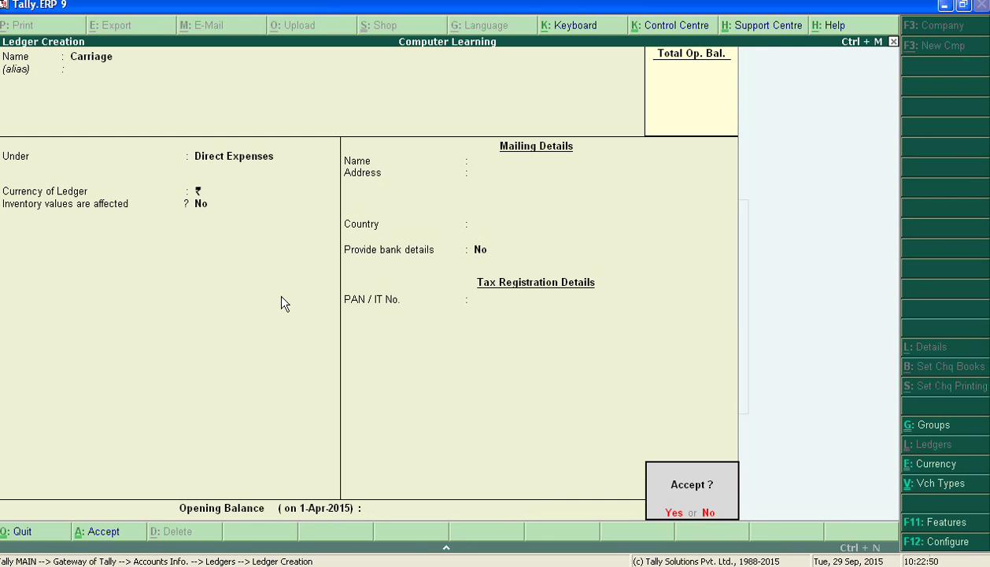
key(Return)
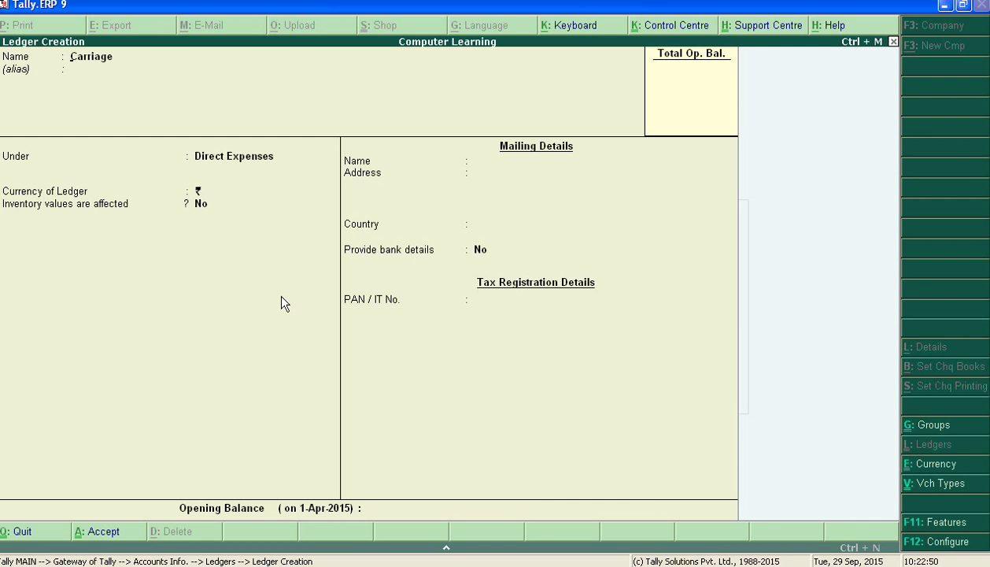
Create a ledger named Carriage on Sales under the Indirect Expenses group, leaving the opening balance empty
text(Carriage)
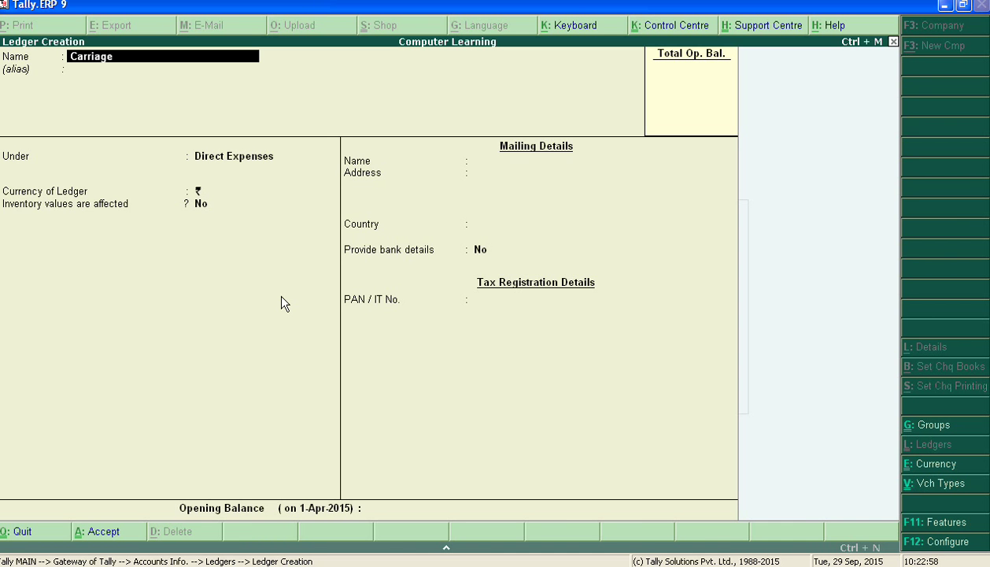
text( on Sales)
key(Return)
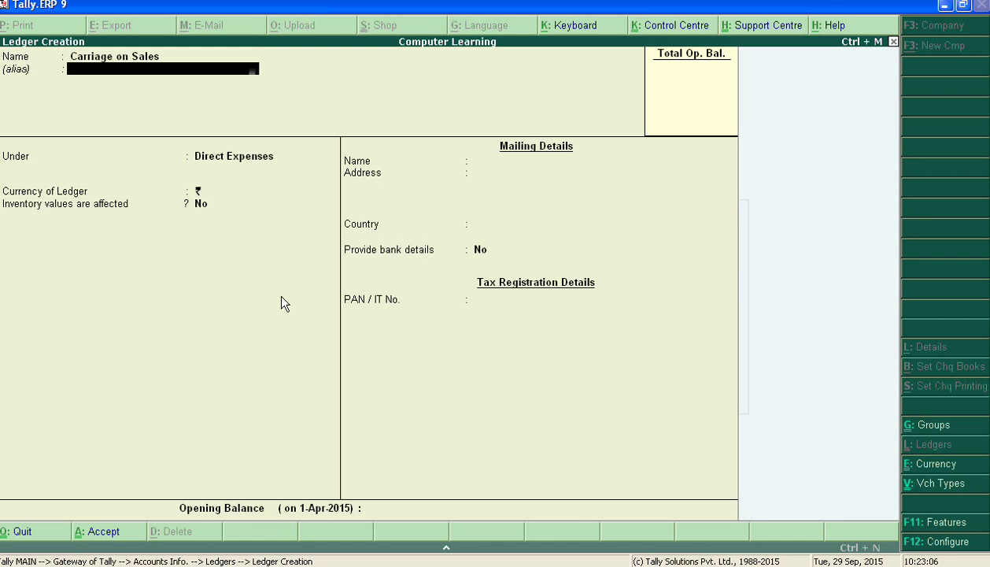
key(Return)
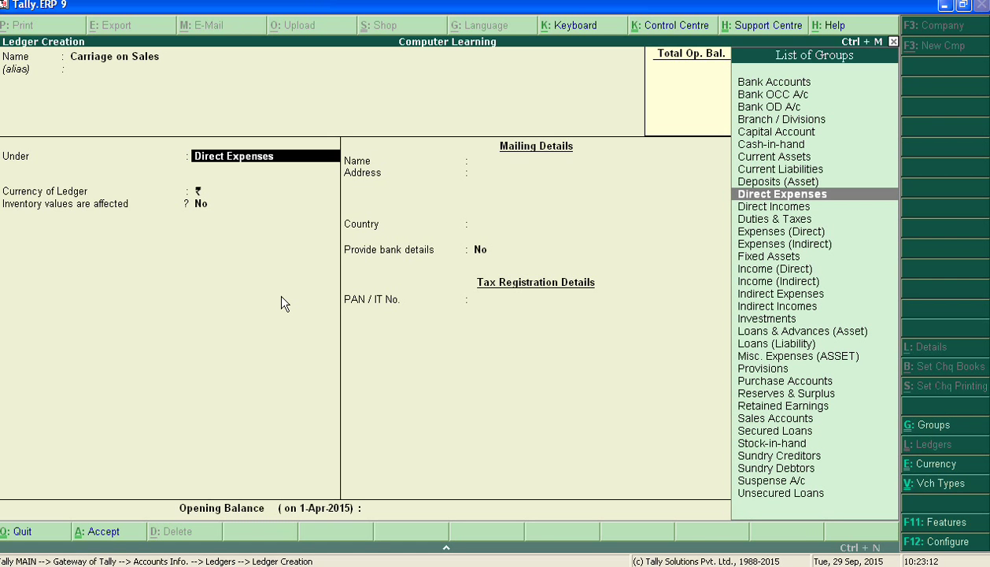
text(I)
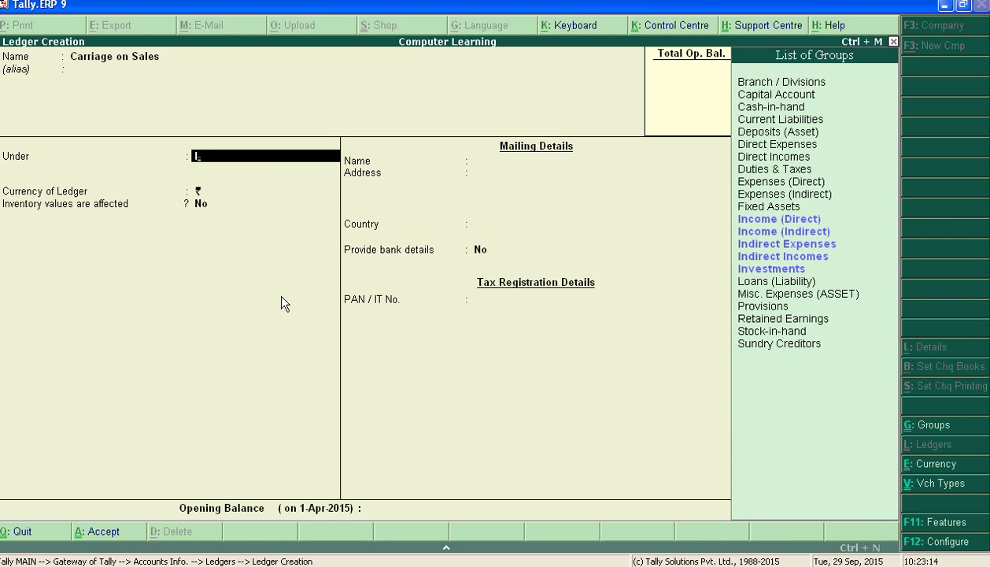
key(Down)
key(Down)
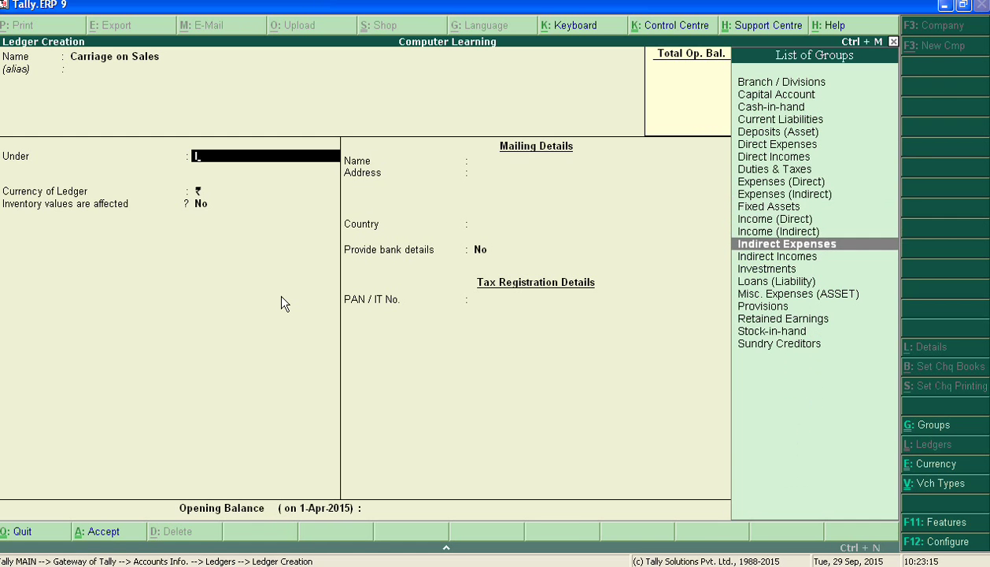
key(Return)
key(Return)
key(Return)
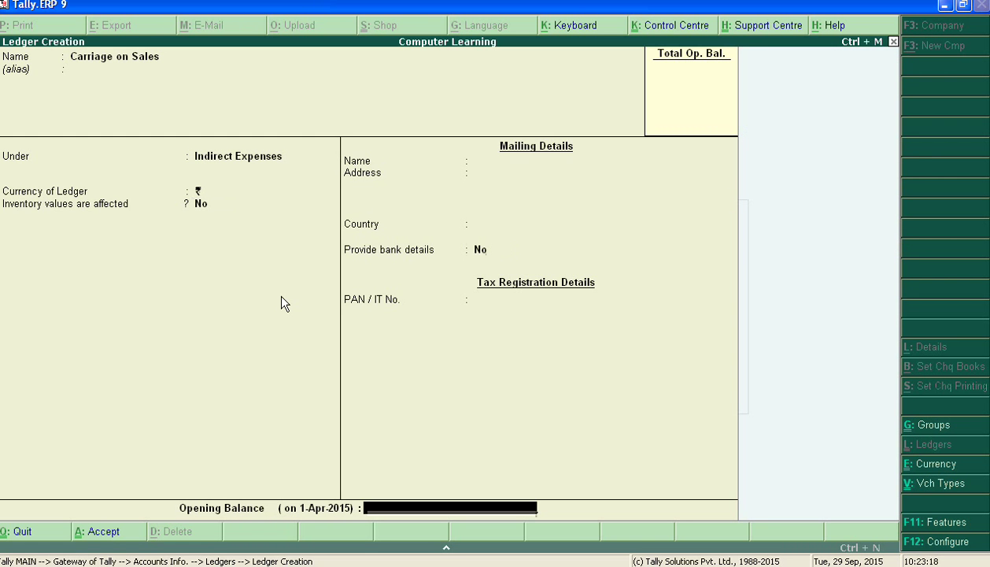
key(Return)
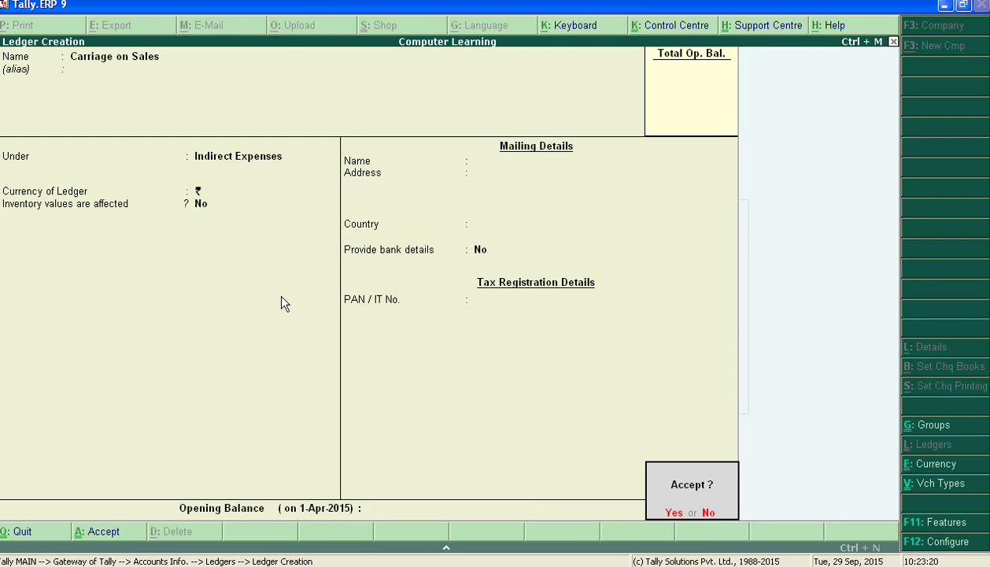
key(Return)
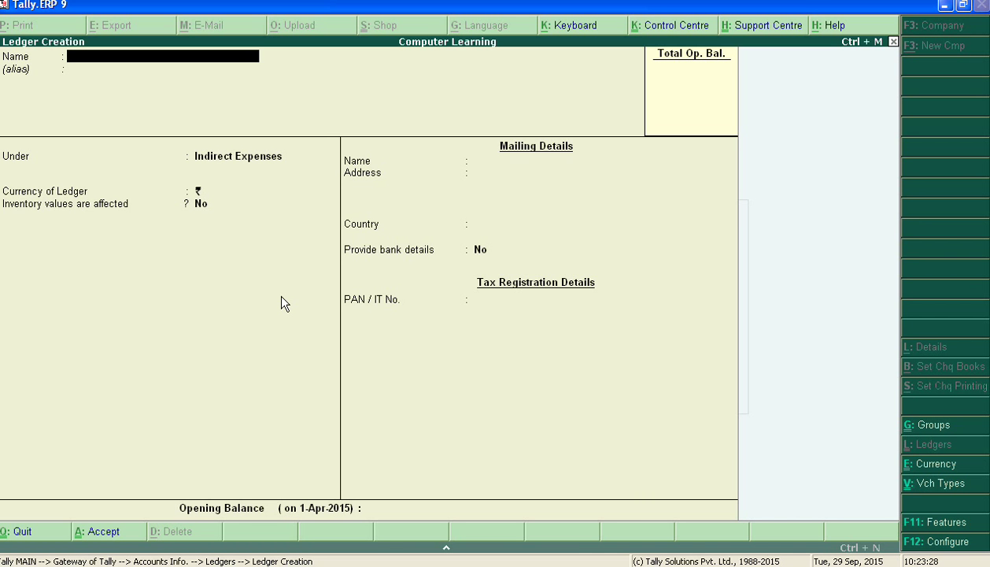
Create a ledger named Closing Stock under the Stock-in-hand group, without bank details or an opening balance
text(S)
key(BackSpace)
text(Closing Stock)
key(Return)
key(Return)
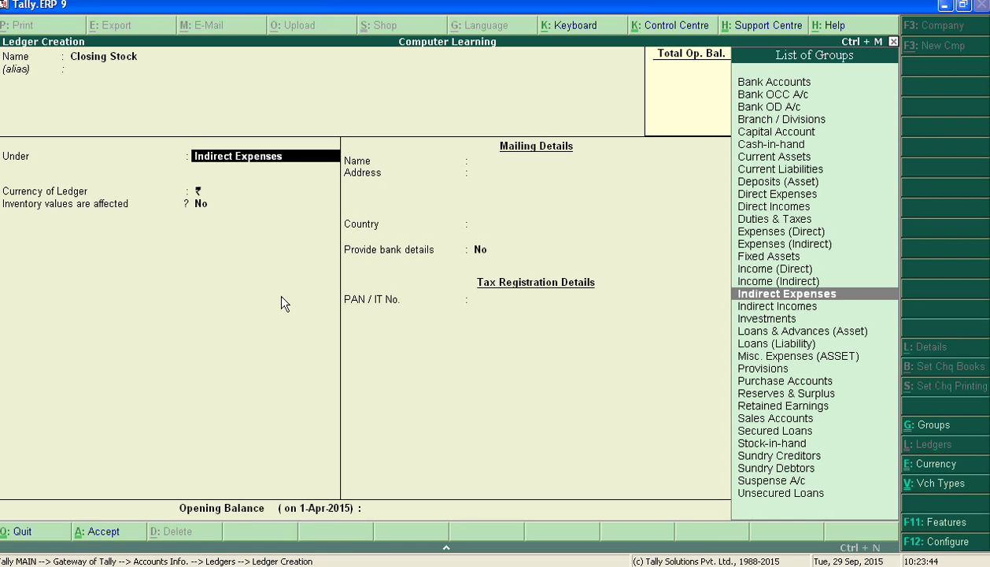
text(S)
key(Down)
key(Down)
key(Down)
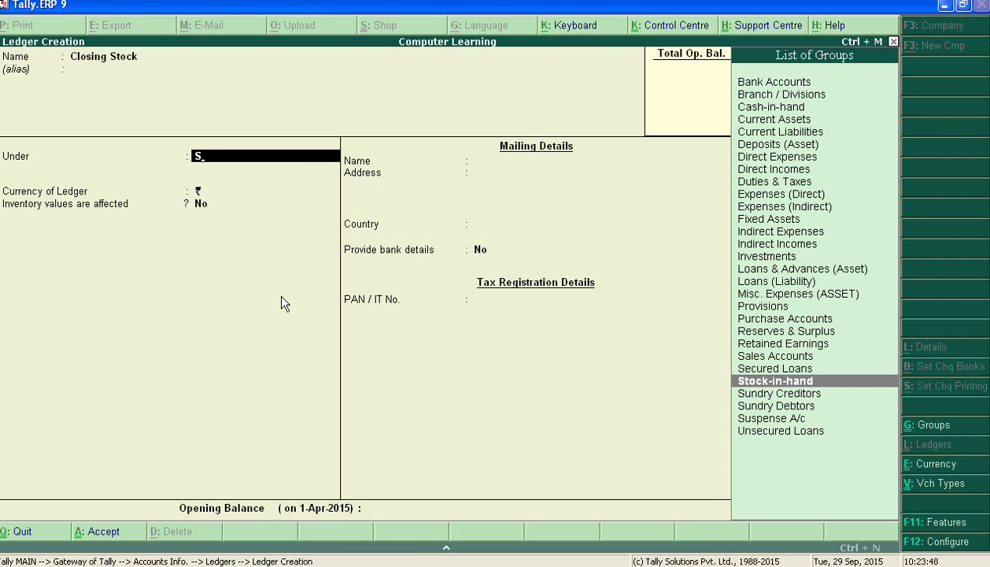
key(Return)
key(Return)
key(Return)
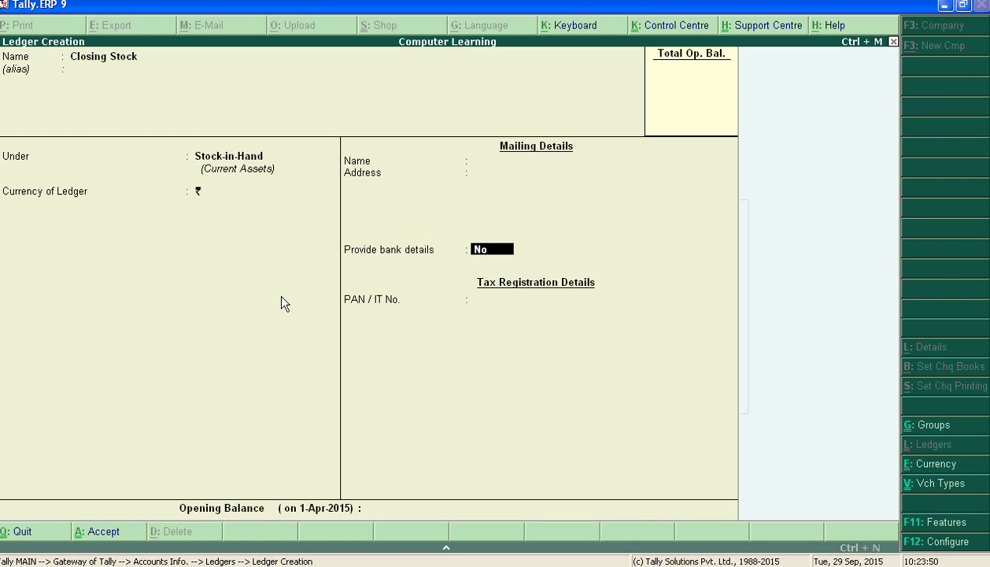
key(Return)
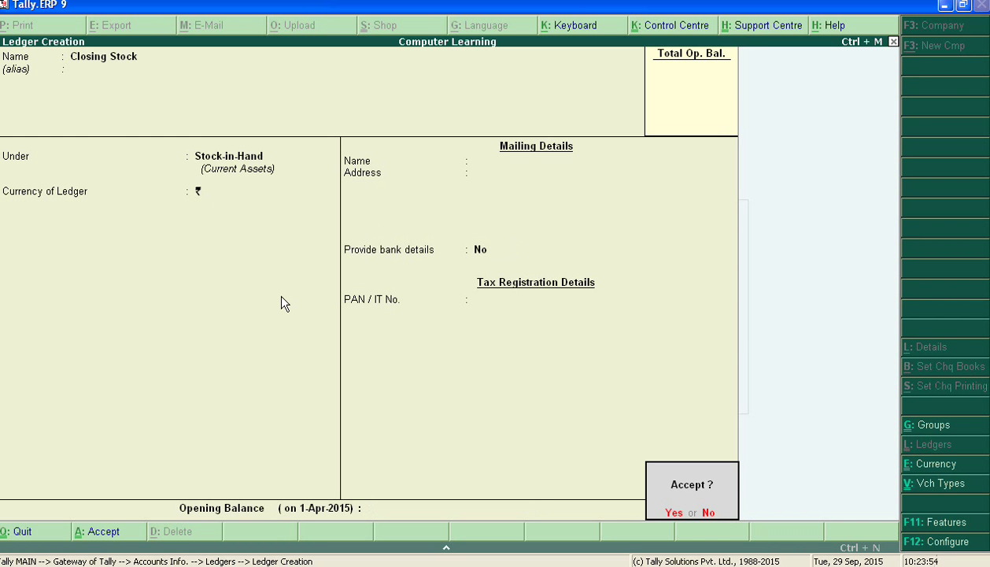
key(Return)
Create a ledger named Coal & Fuel under the Direct Expenses group, without bank details or an opening balance
text(Coa)
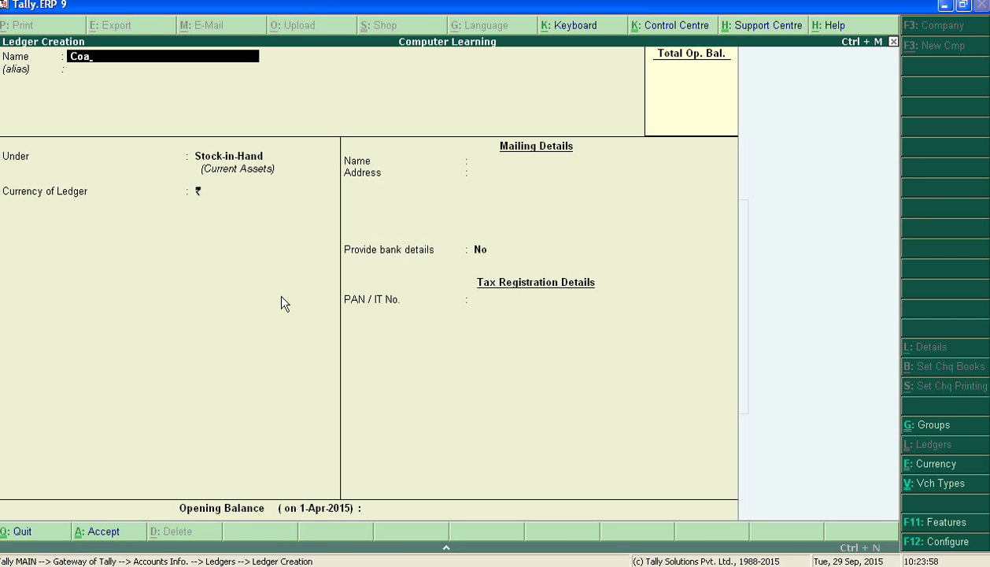
text(l & f)
text(uel)
key(Return)
key(Return)
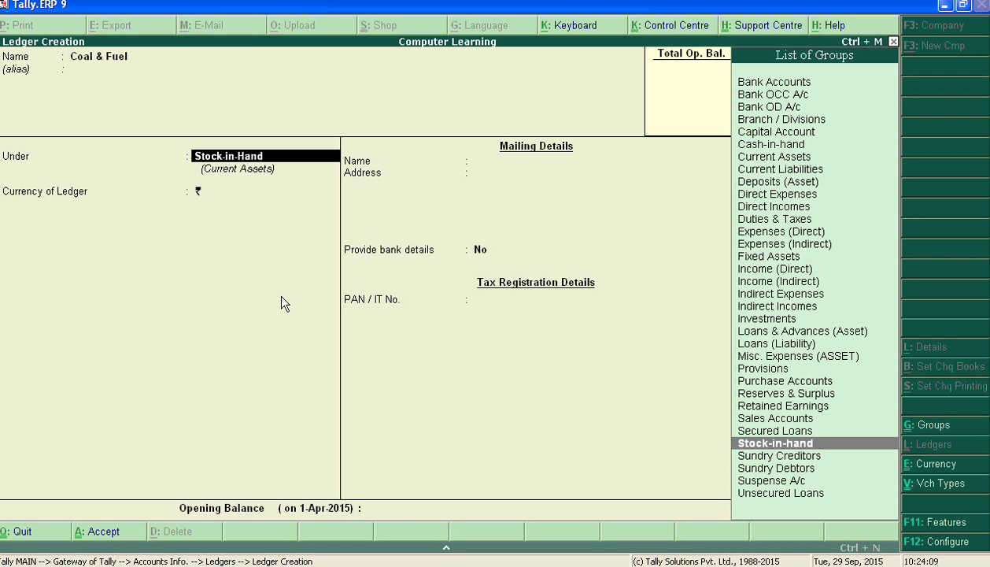
text(D)
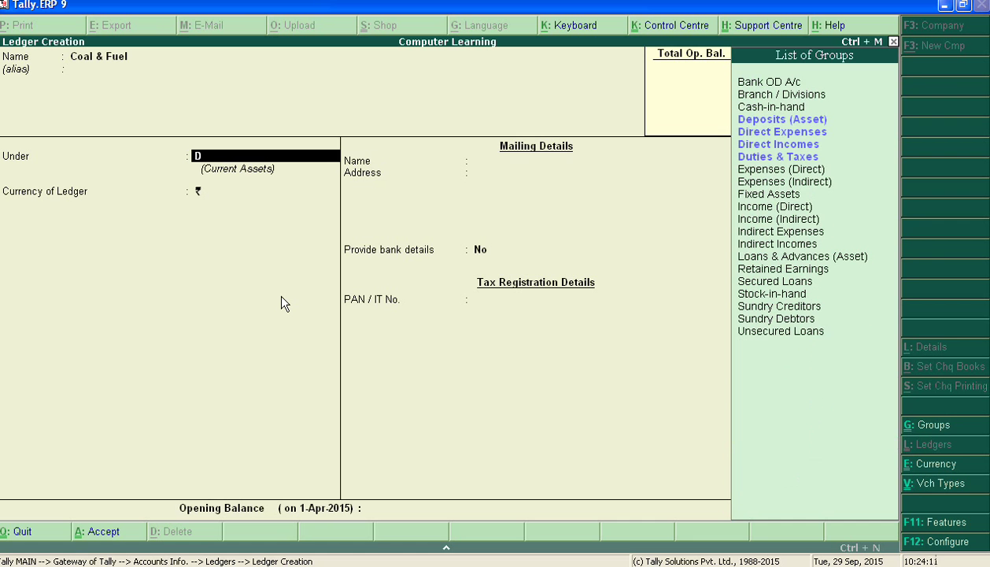
key(Down)
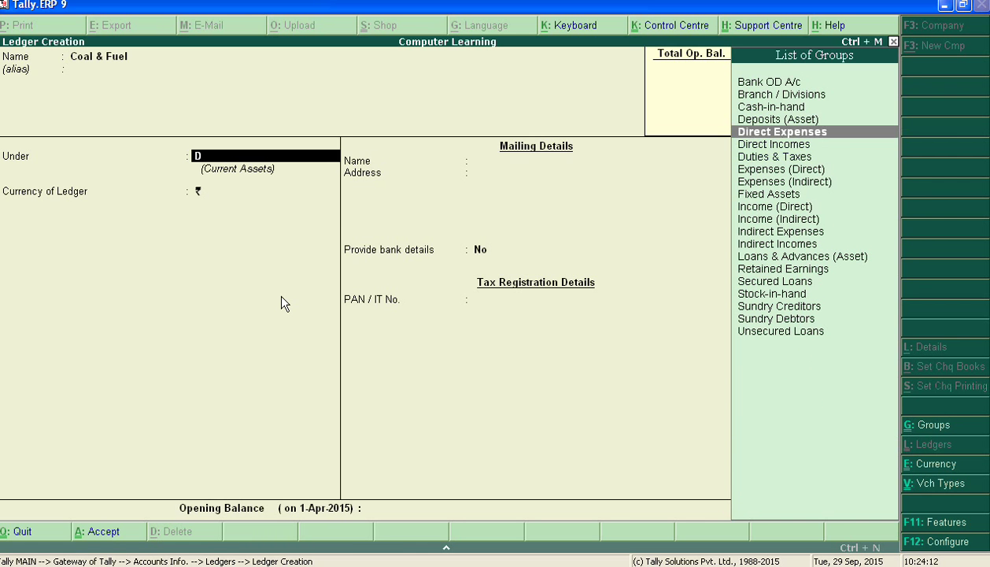
key(Return)
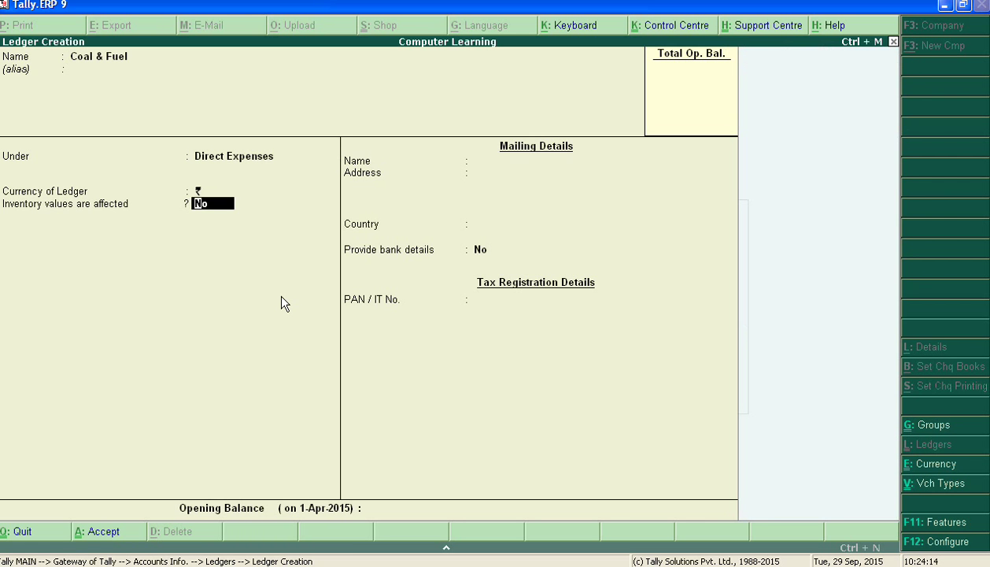
key(Return)
key(Return)
key(Return)
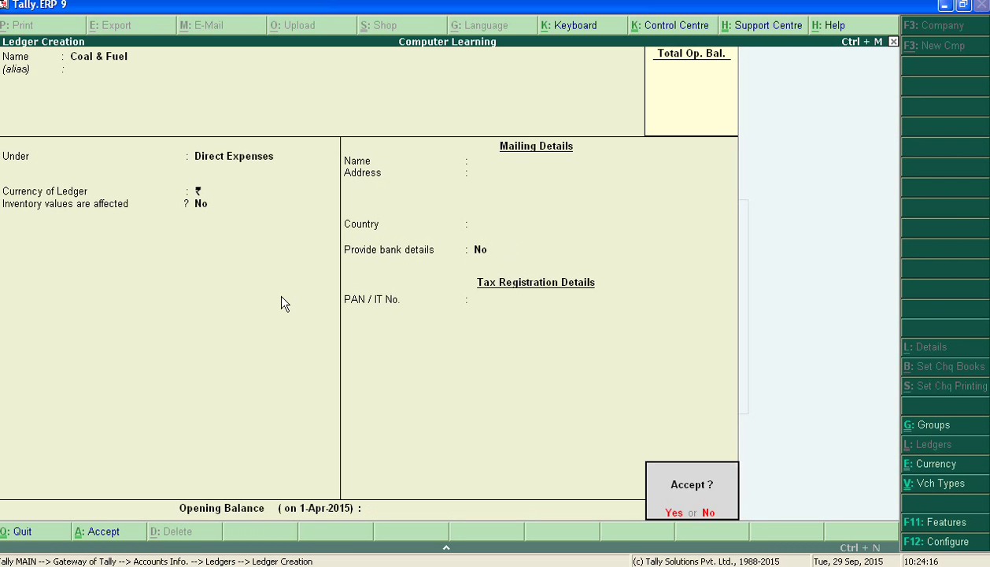
key(Return)
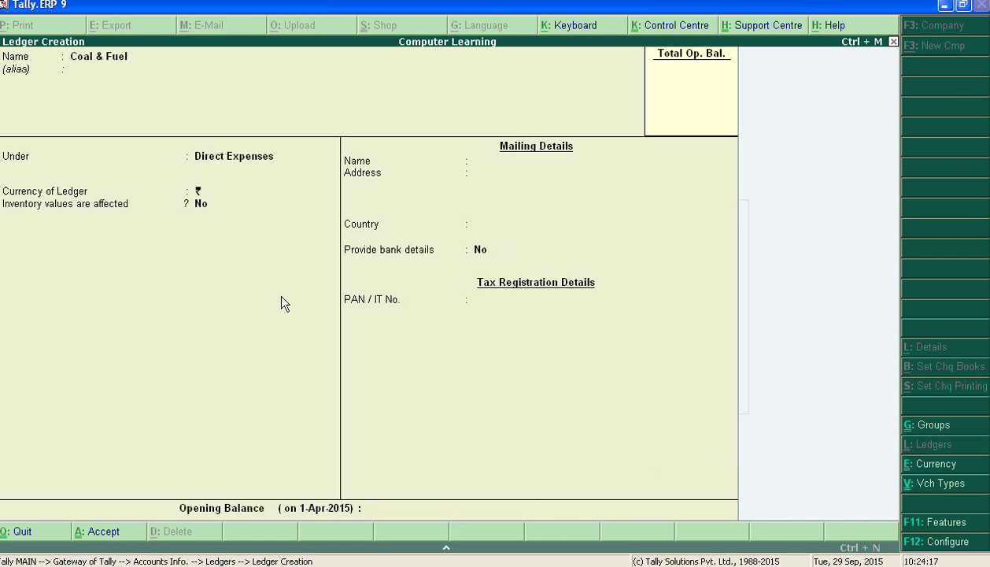
Create a ledger named Coal, Gas & Water of Factory under the Direct Expenses group, leaving the opening balance empty
text(Co)
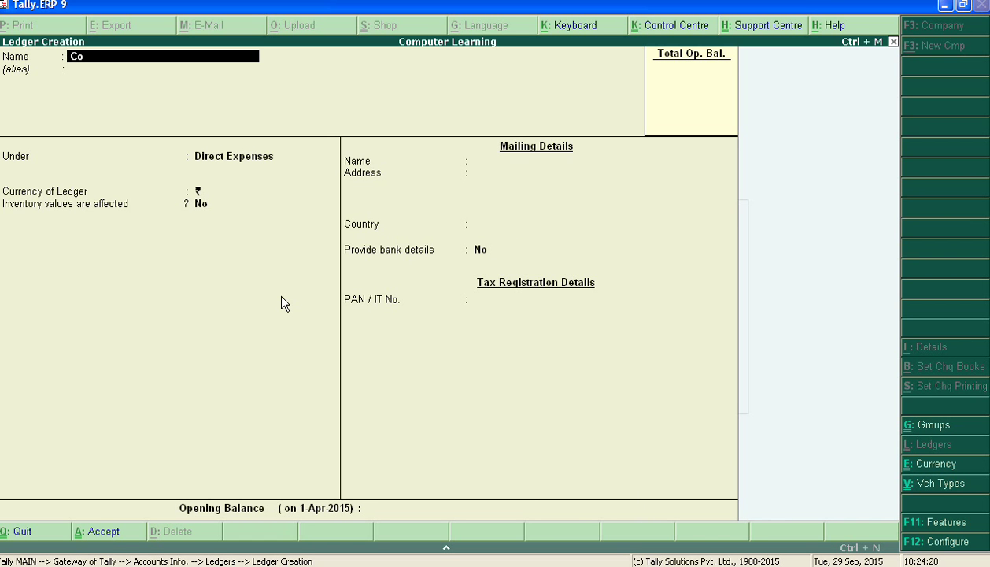
text(al, Gas & Water of)
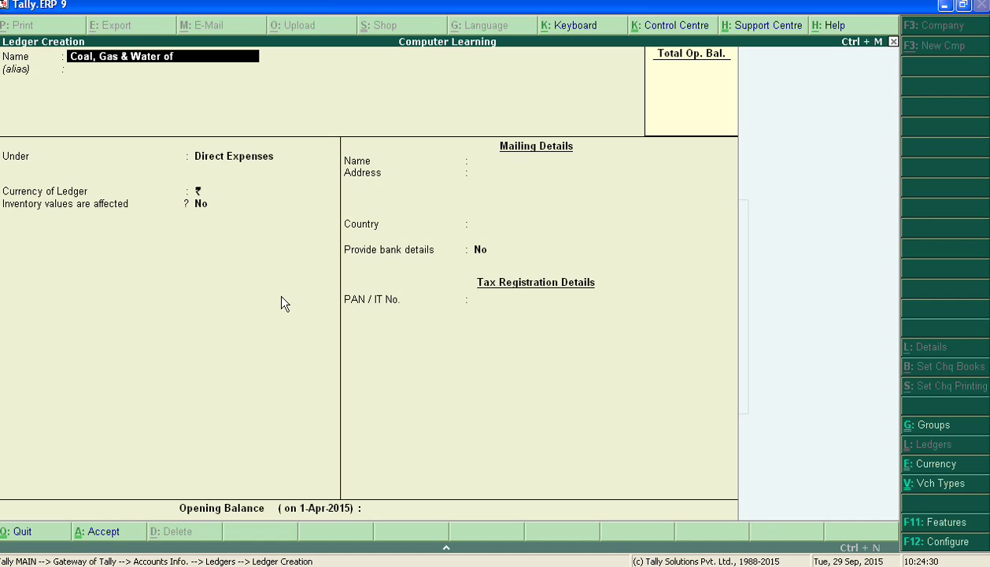
text( Factory)
key(Return)
key(Return)
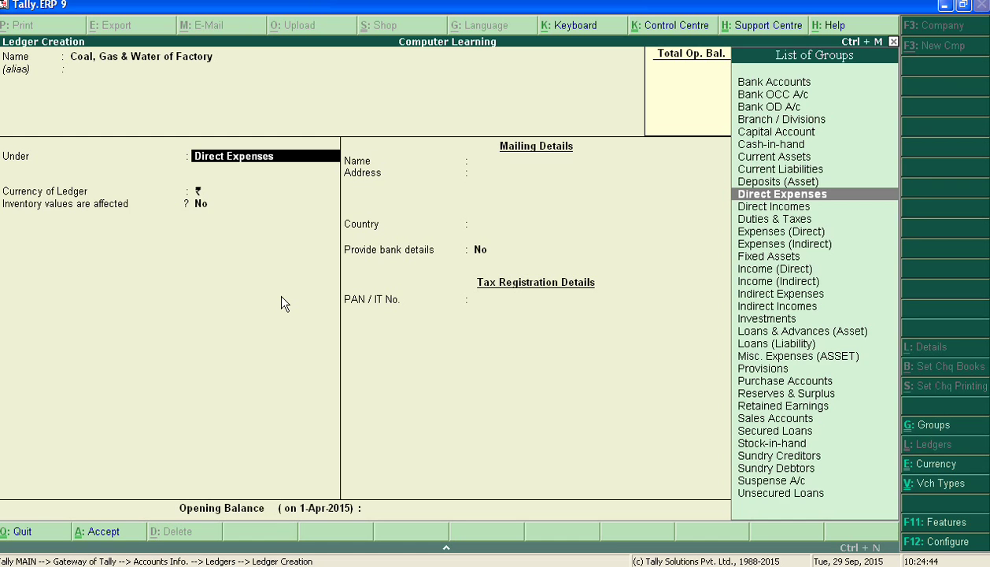
key(Return)
key(Return)
key(Return)
key(Return)
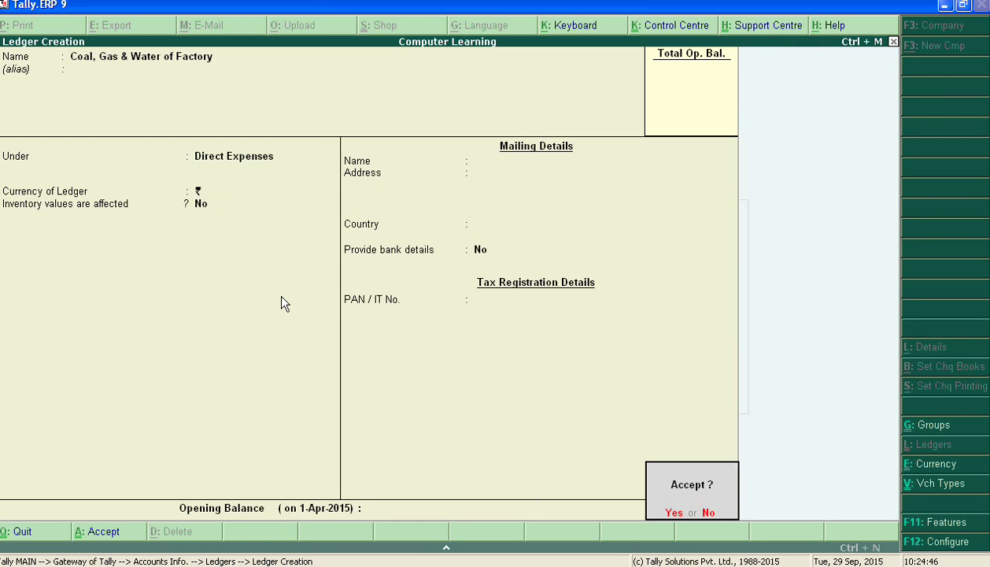
key(Return)
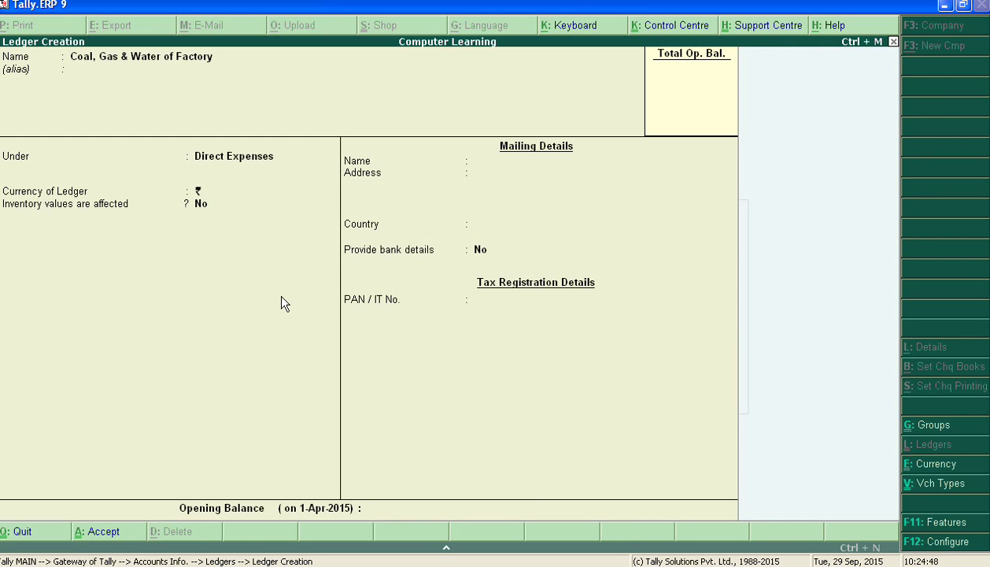
Create a ledger named Coffee Expenses under the Indirect Expenses group, without bank details or an opening balance
text(Co)
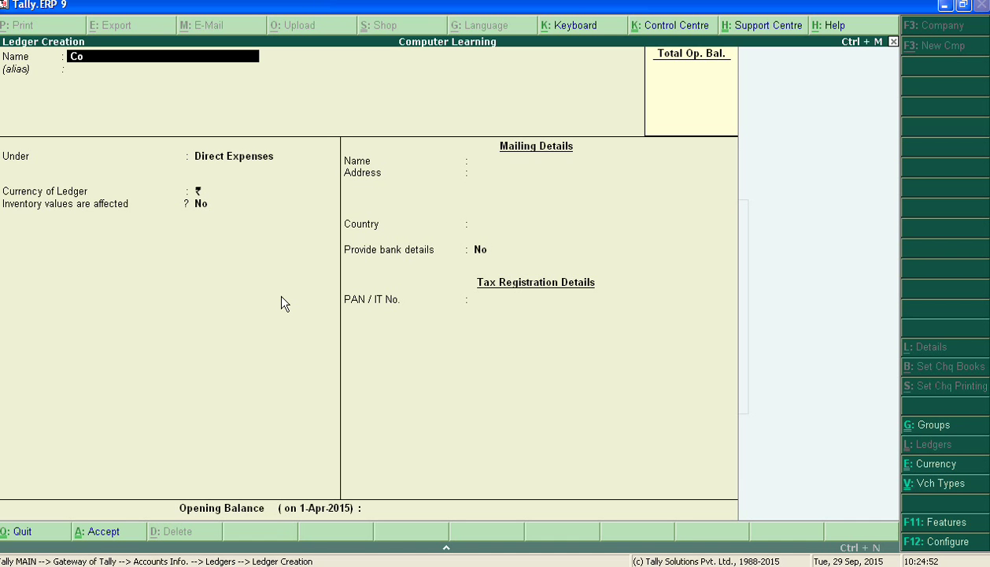
text(ffee Expenses)
key(Return)
key(Return)
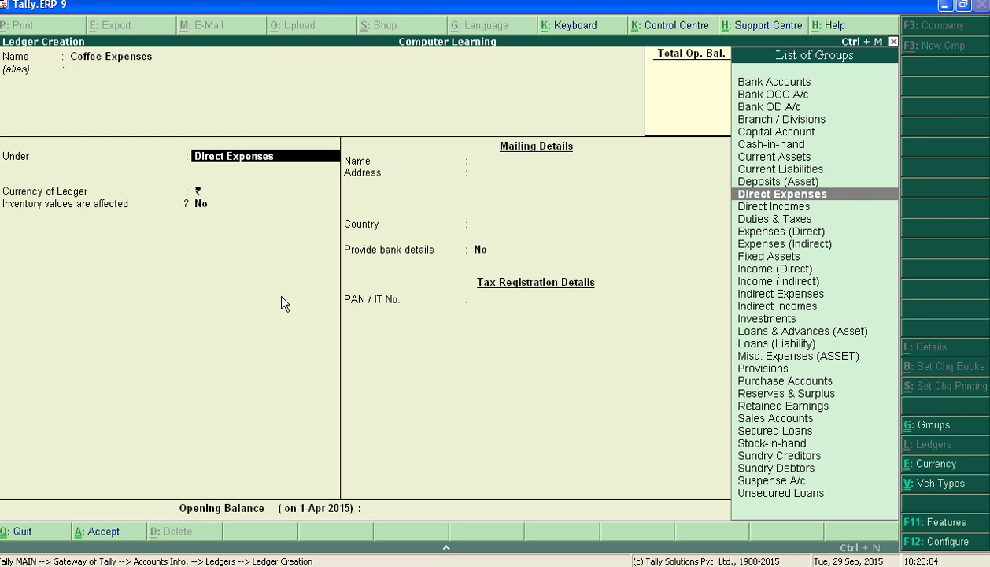
text(i)
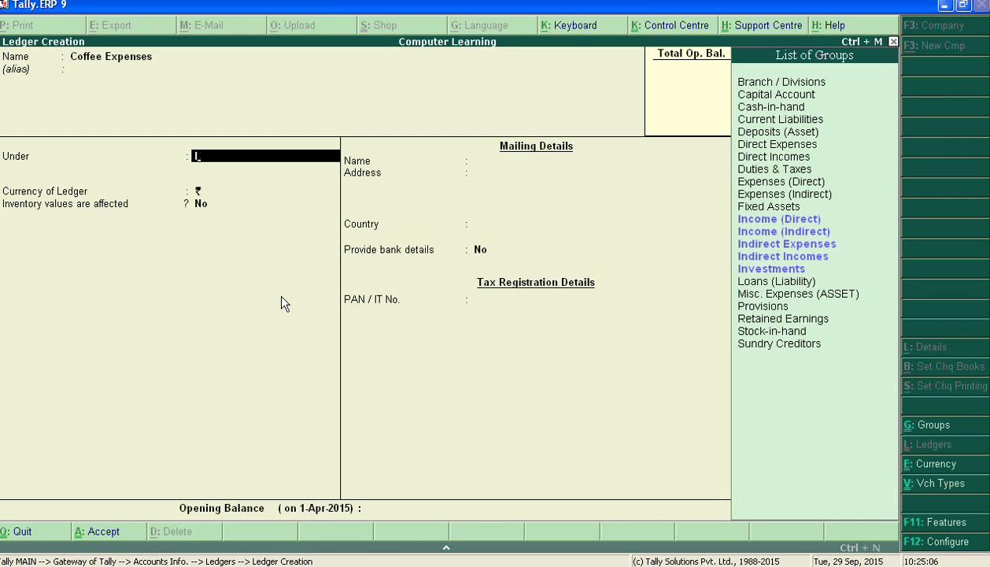
key(Down)
key(Down)
key(Return)
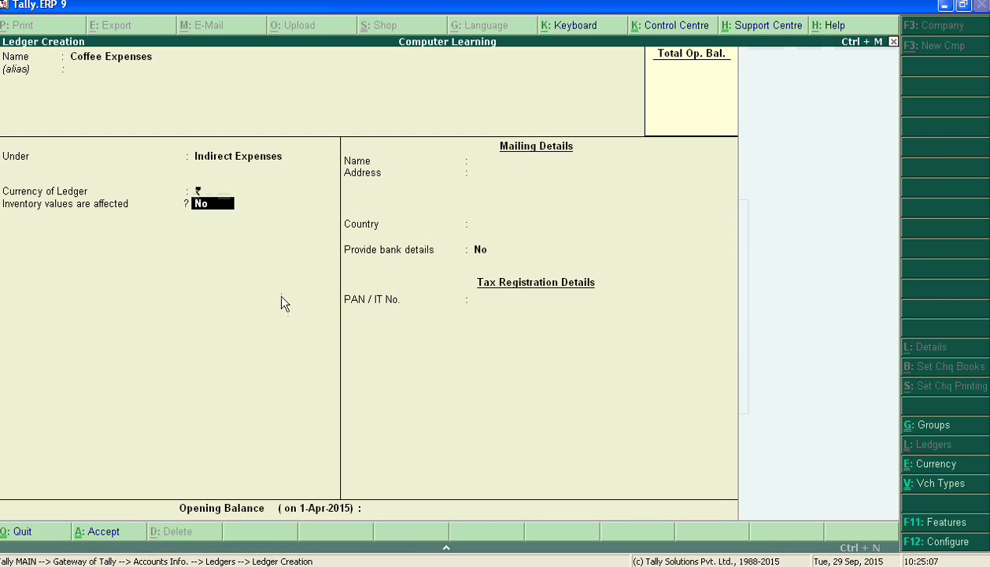
key(Return)
key(Return)
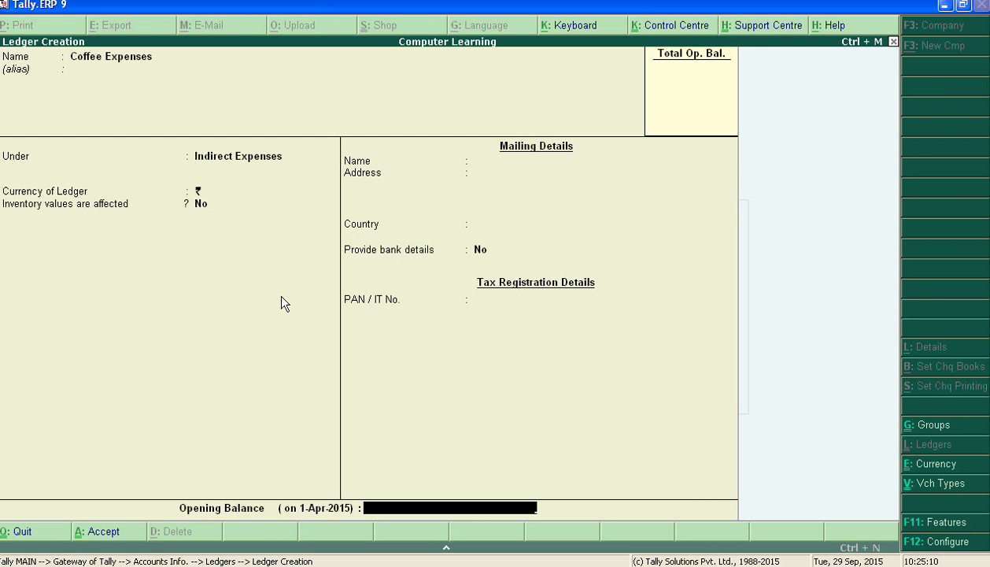
key(Return)
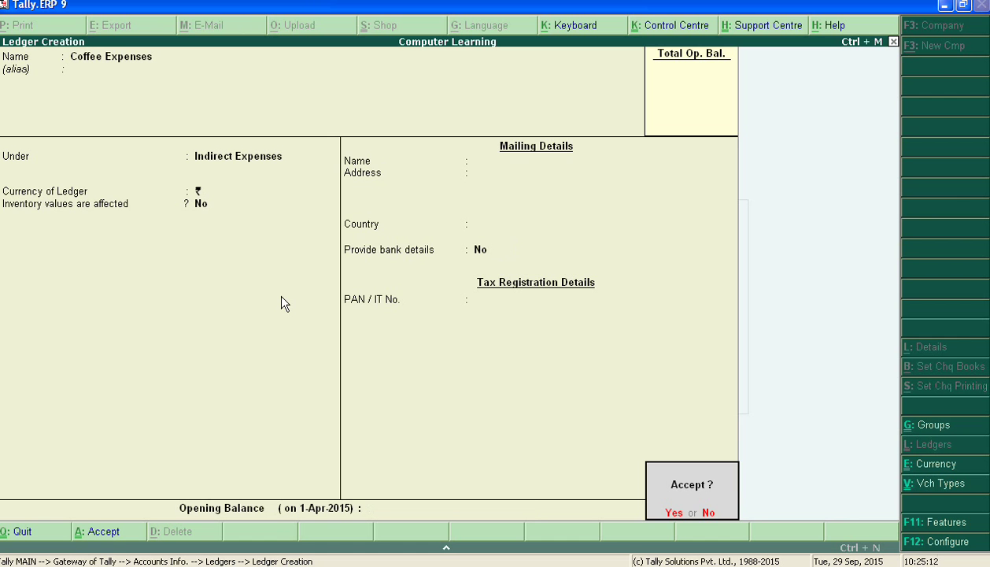
key(Return)
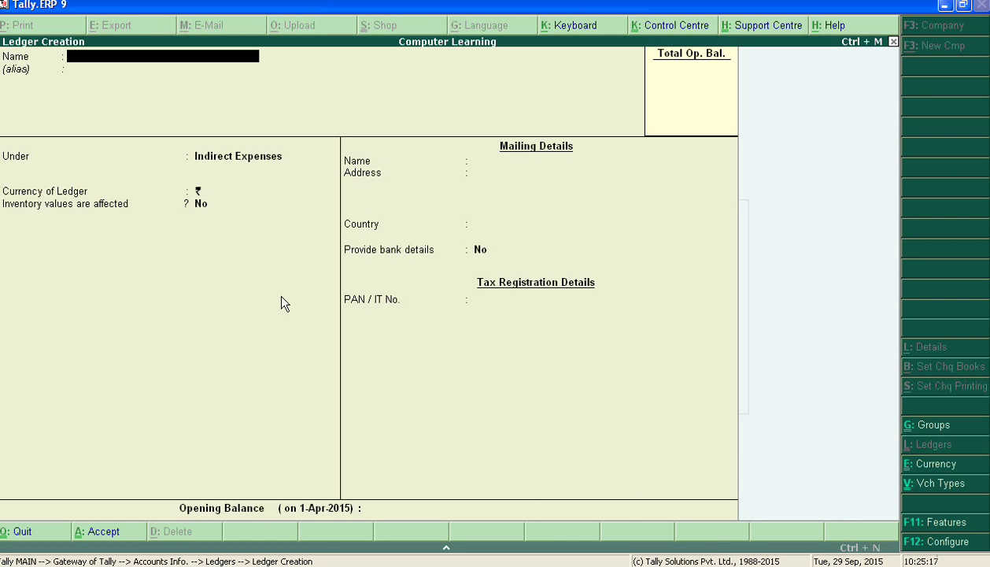
Create a ledger named Coke Expenses under the Indirect Expenses group, leaving the opening balance empty
text(Coke Expenses)
key(Return)
key(Return)
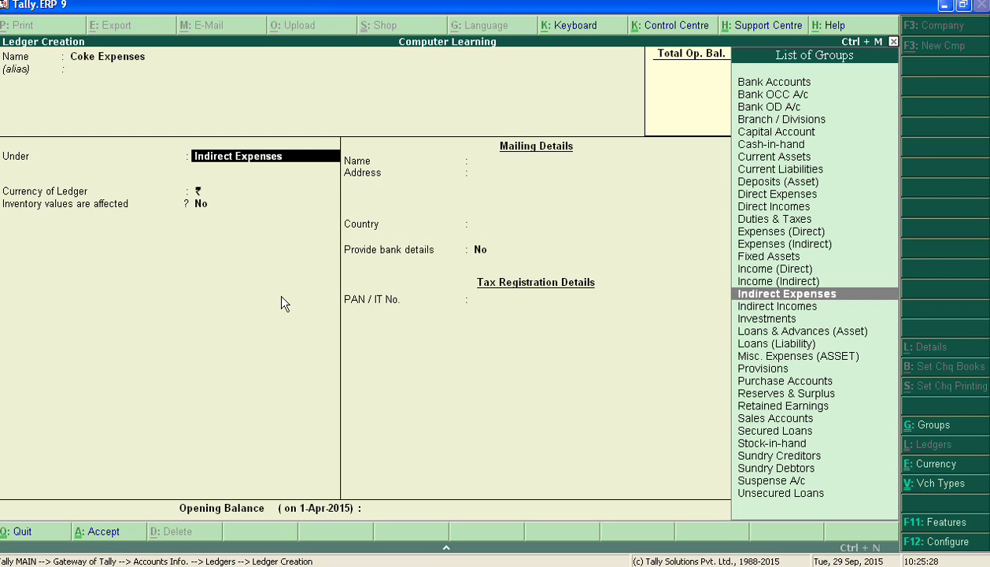
key(Return)
key(Return)
key(Return)
key(Return)
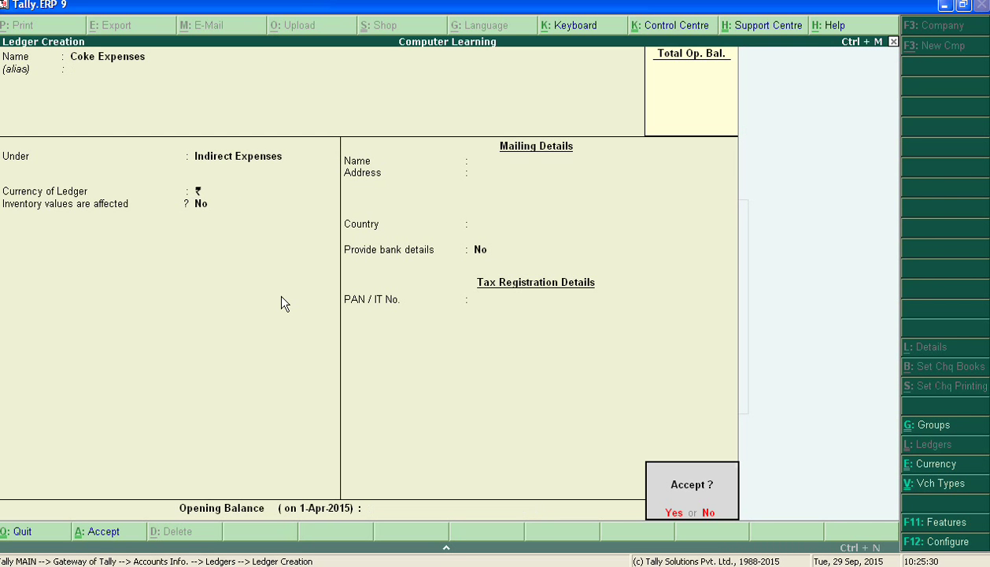
key(Return)
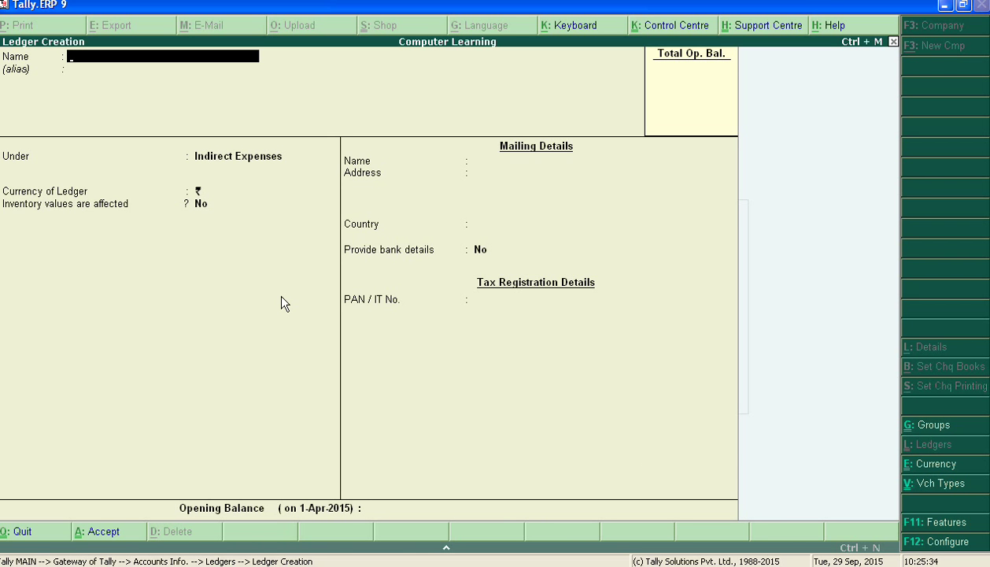
Create a ledger named Commission Received under the Indirect Incomes group, without bank details or an opening balance
text(Commission Rec)
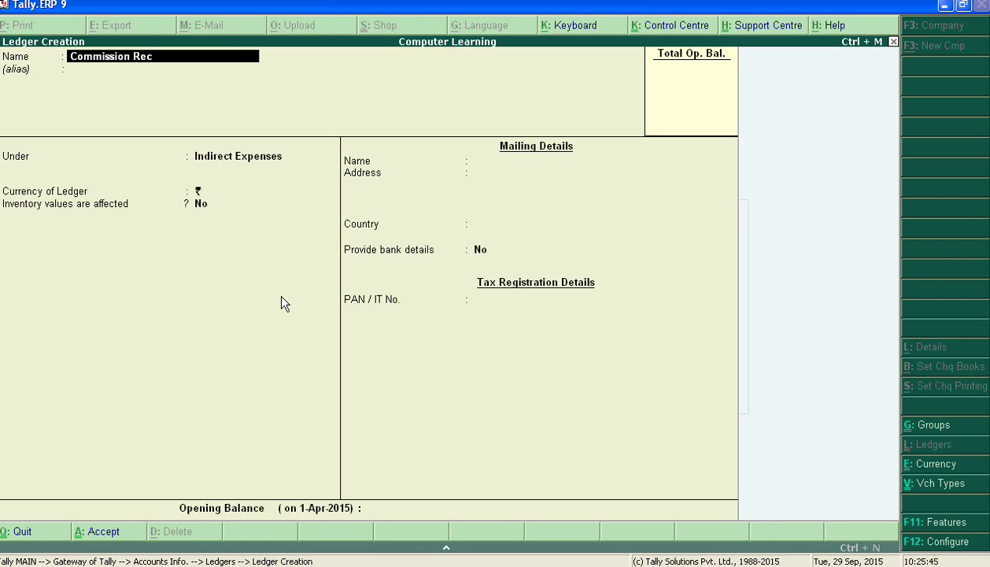
text(eived)
key(Return)
key(Return)
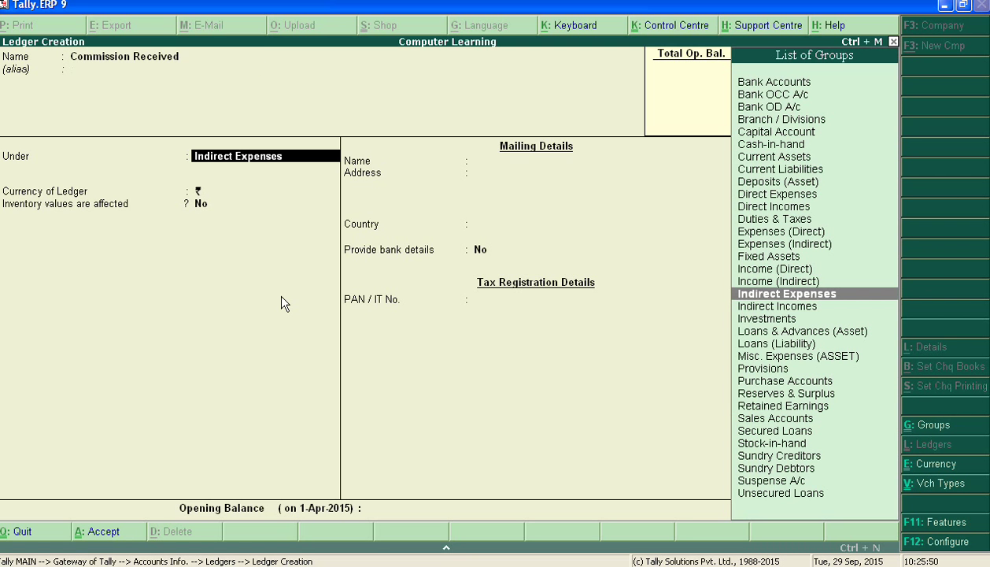
text(I)
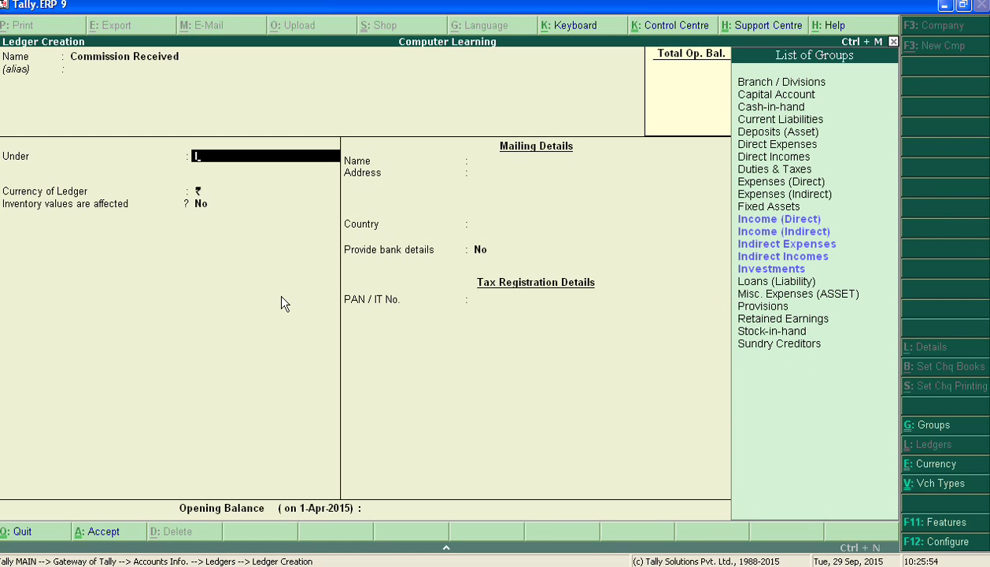
key(Down)
key(Down)
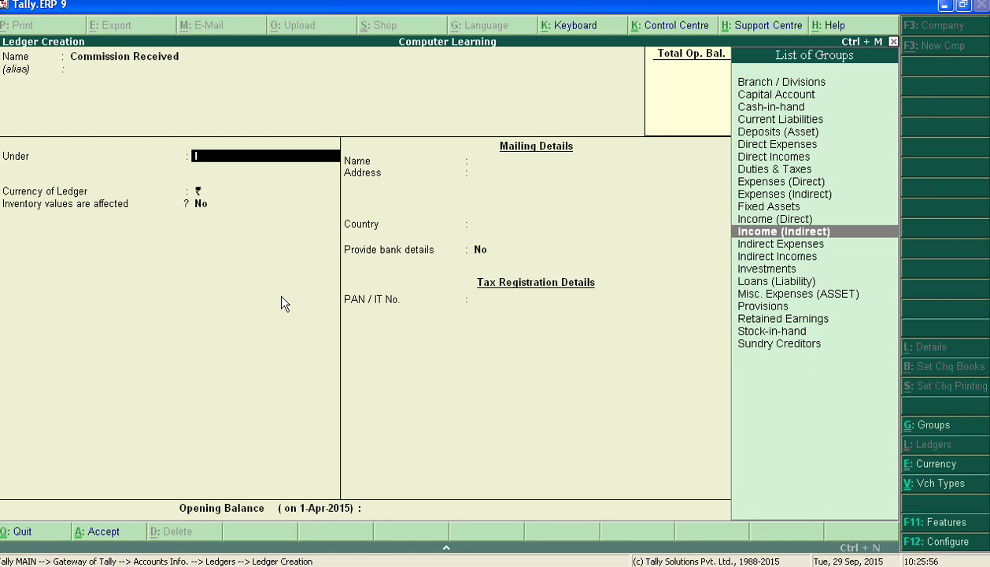
key(Return)
key(Return)
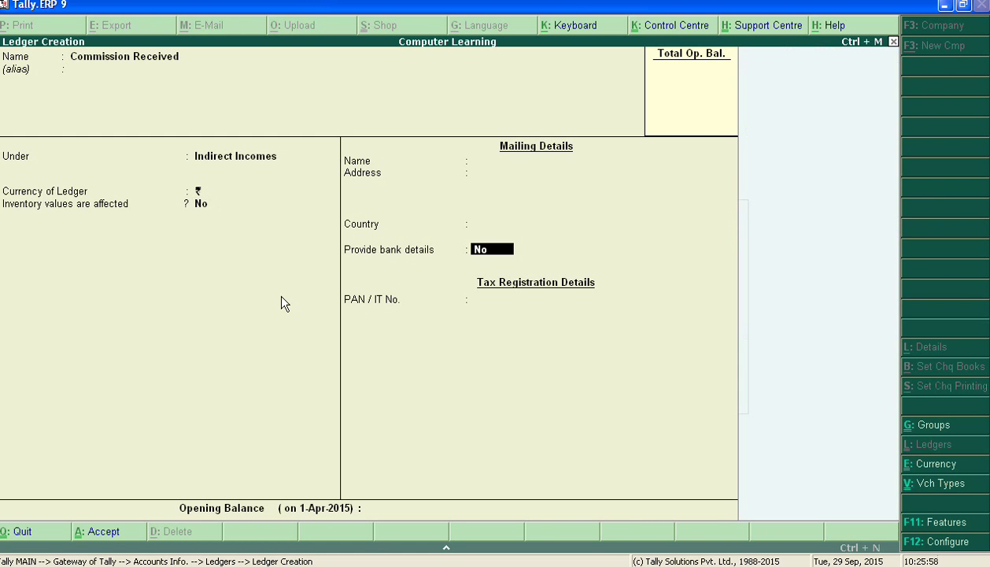
key(Return)
key(Return)
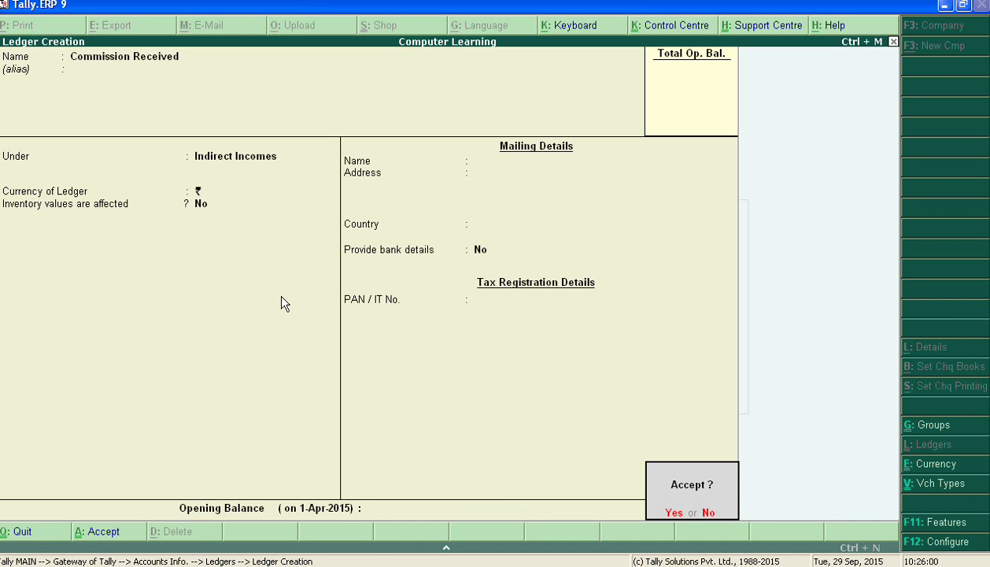
key(Return)
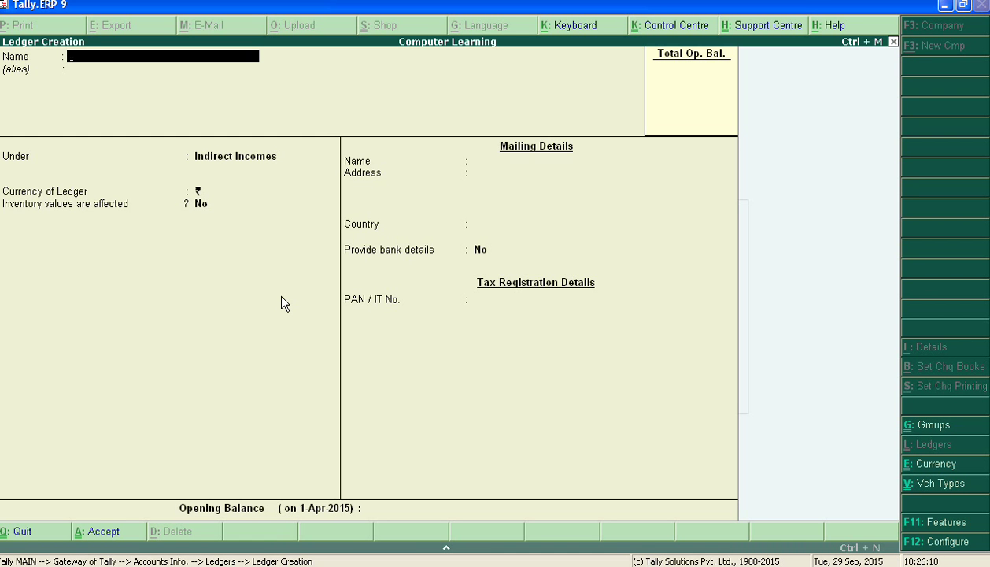
Create a ledger named Commission Allowed under the Indirect Expenses group, leaving the opening balance empty
text(Commission Allowed)
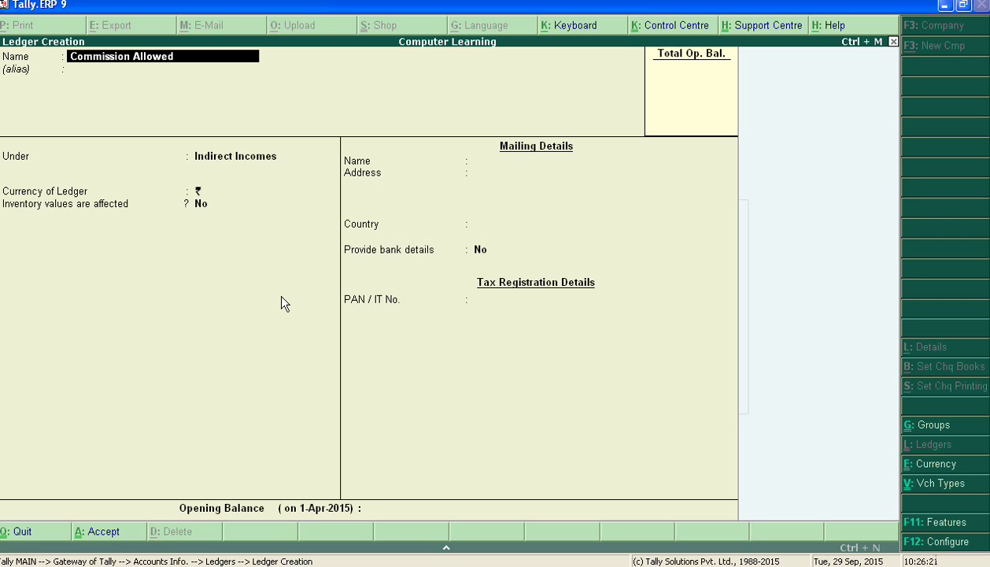
key(Return)
key(Return)
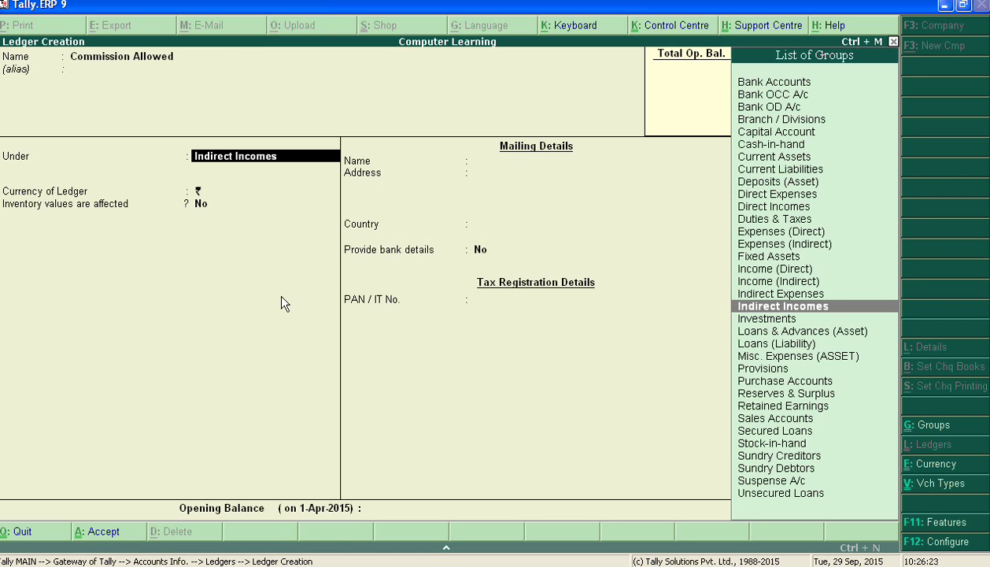
text(I)
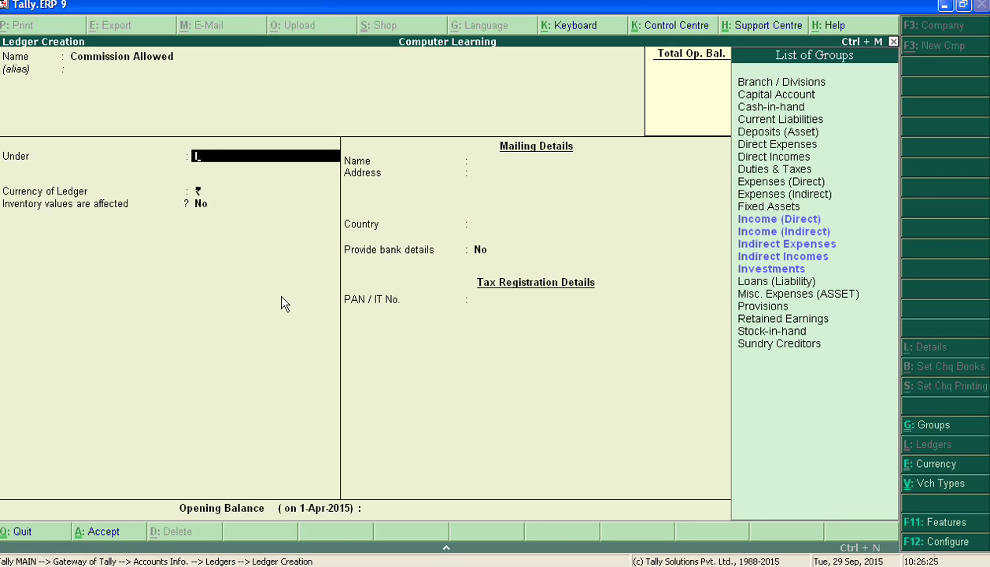
key(Down)
key(Down)
key(Return)
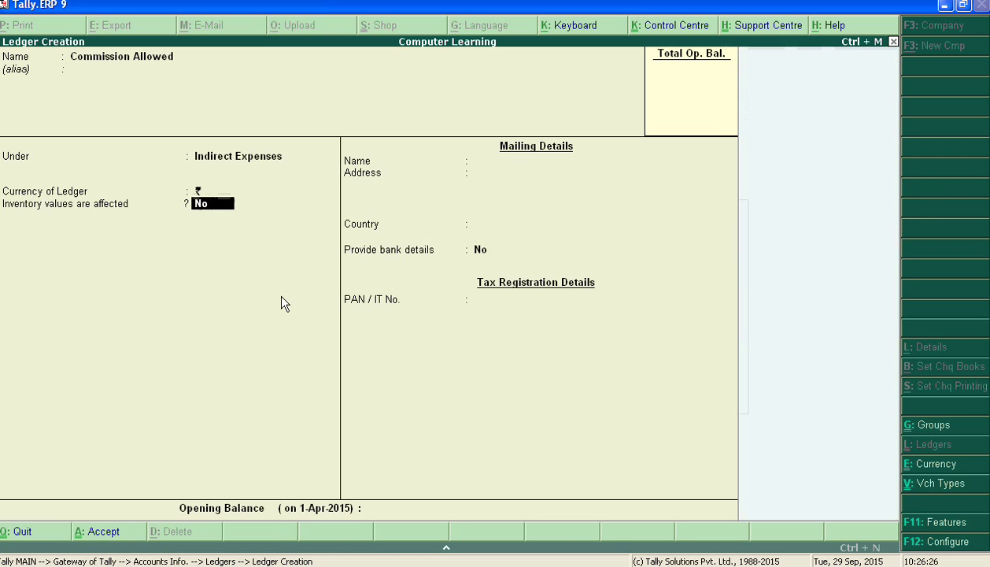
key(Return)
key(Return)
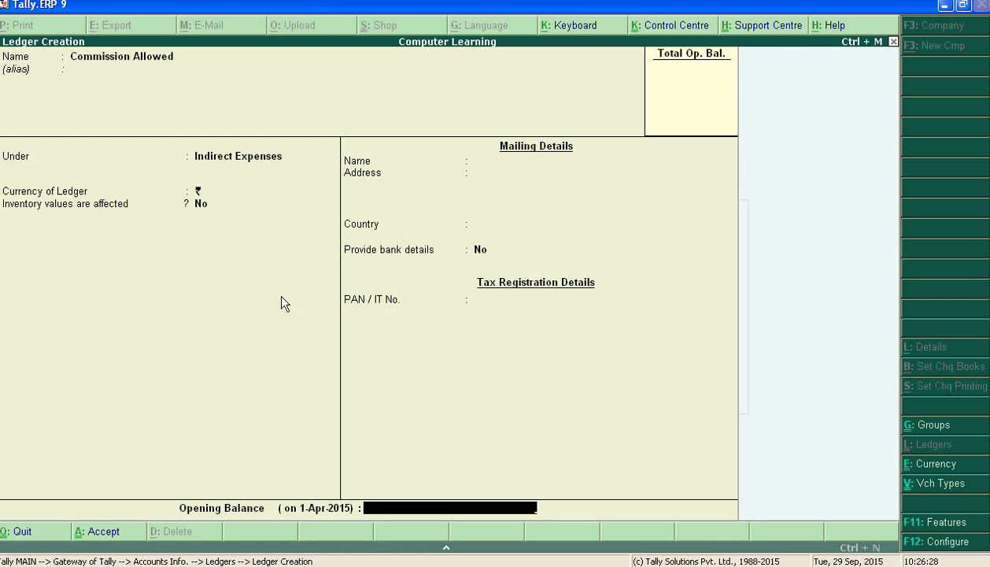
key(Return)
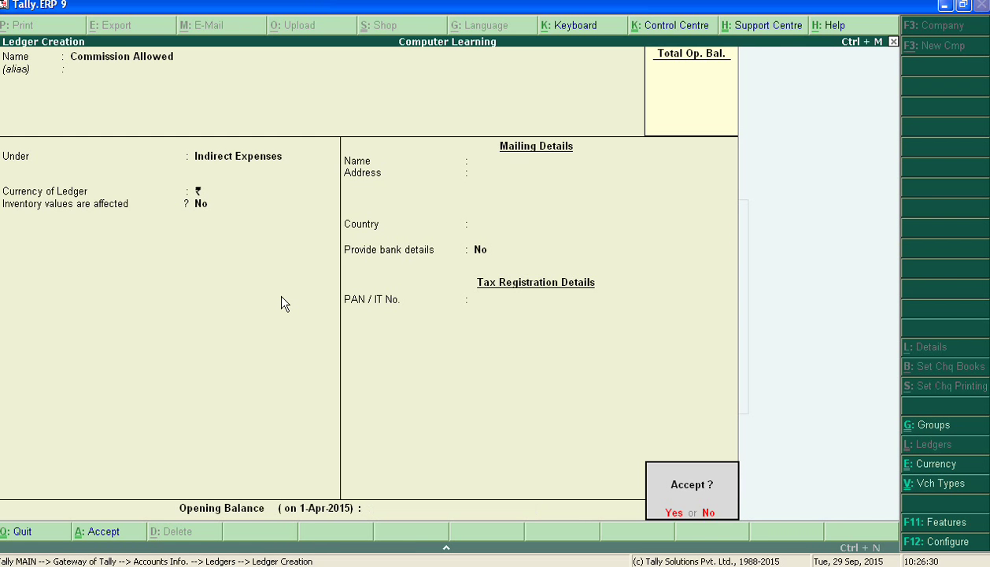
key(Return)
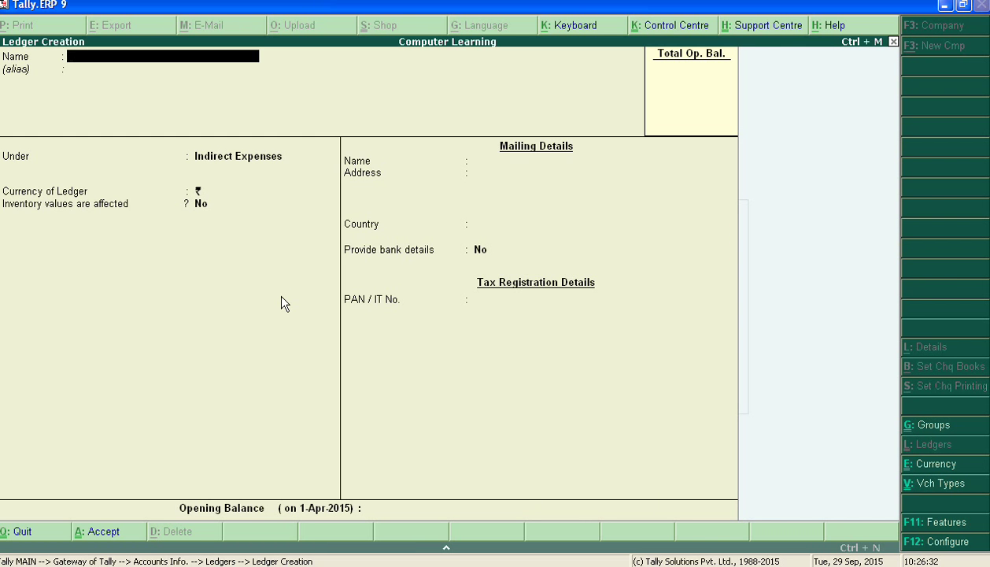
Name the new ledger Computer and assign it to the Fixed Assets group, with inventory values not affected
text(Computer)
key(Return)
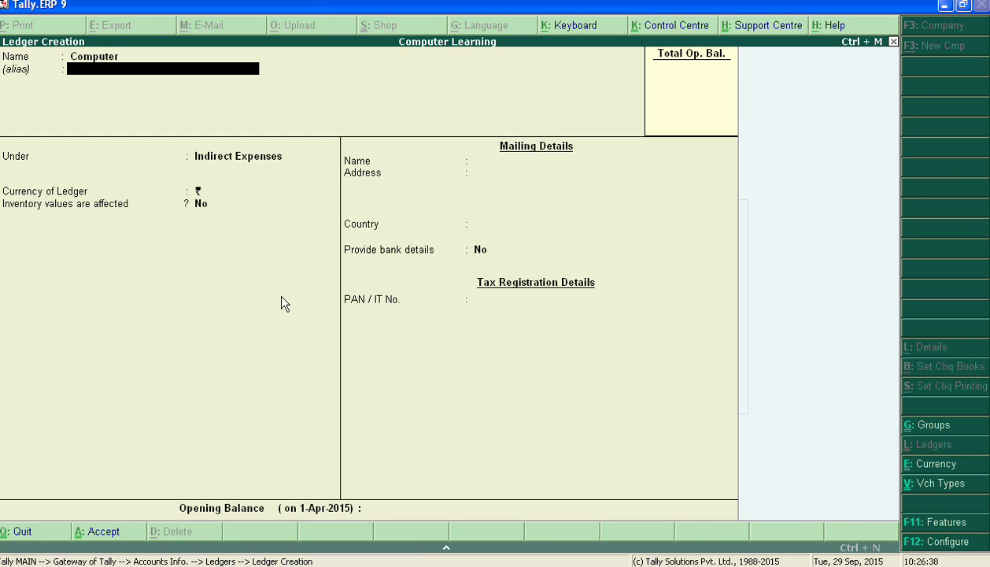
key(Return)
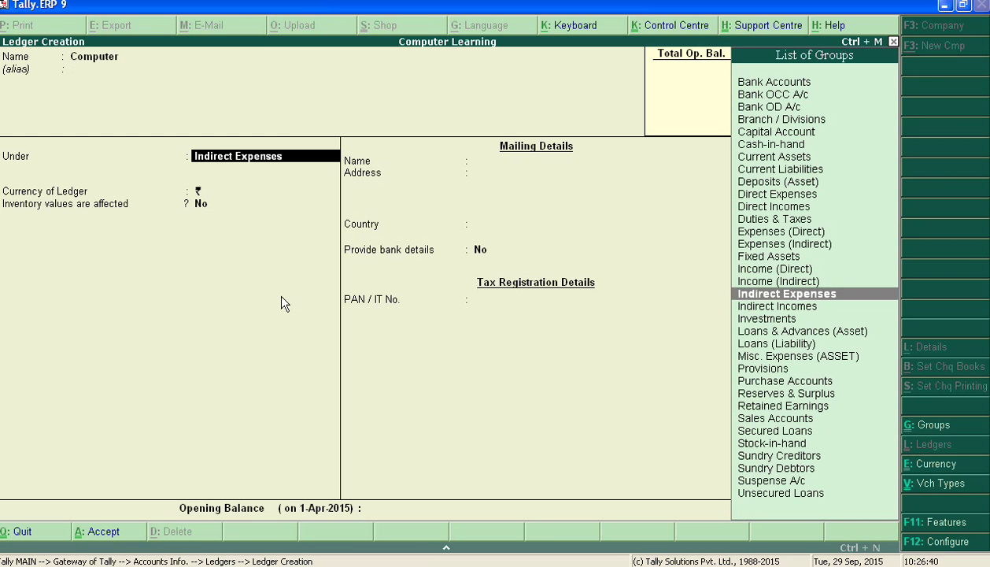
text(F)
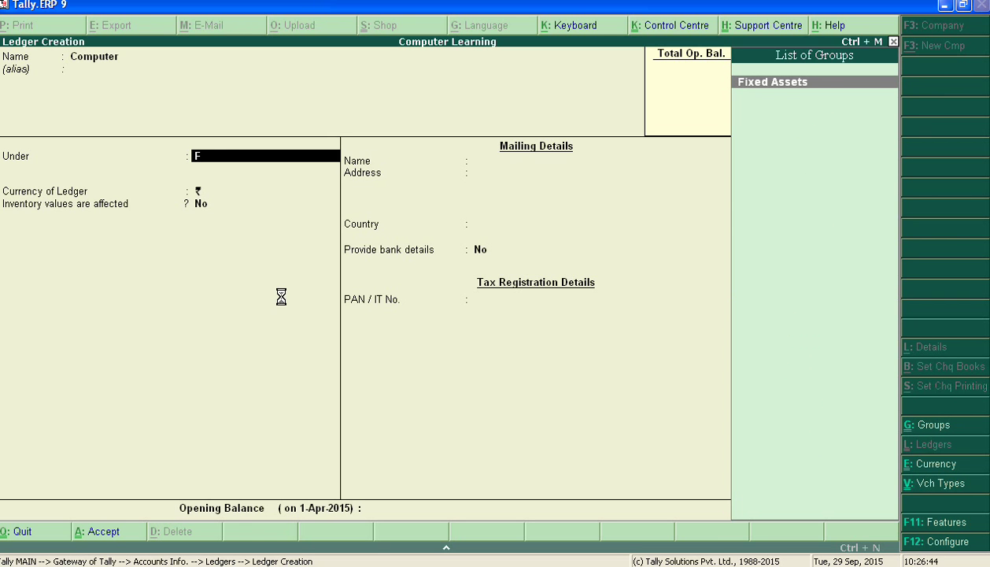
key(Return)
key(Return)
key(Return)
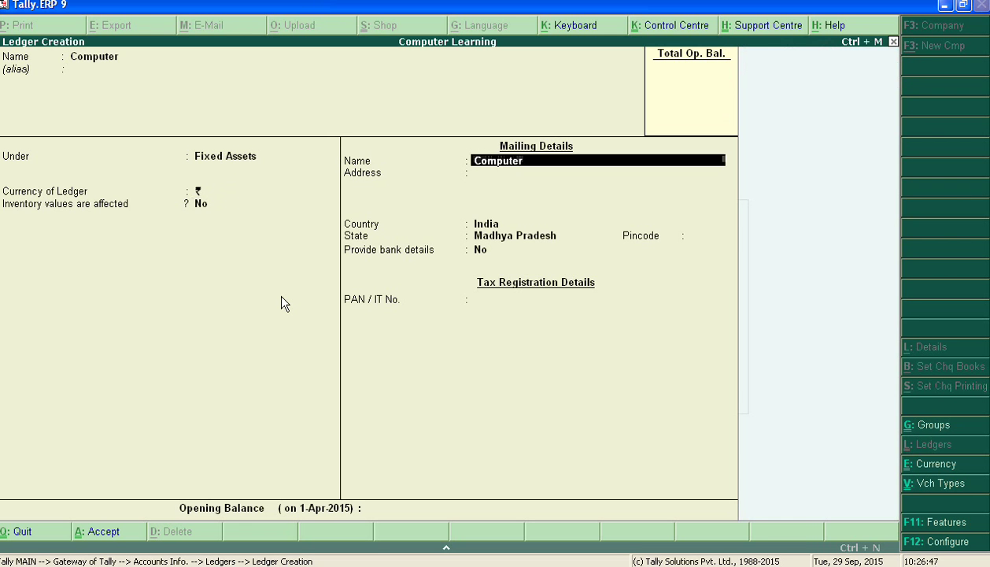
Save the Computer ledger with its default mailing details (India, Madhya Pradesh), without an address, bank details or an opening balance
key(Return)
key(Return)
key(Return)
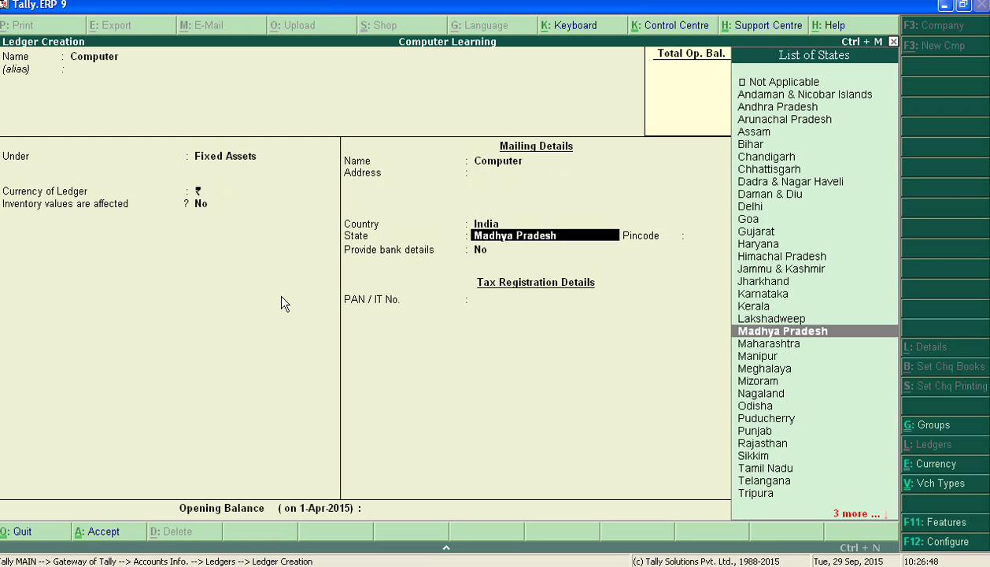
key(Return)
key(Return)
key(Return)
key(Return)
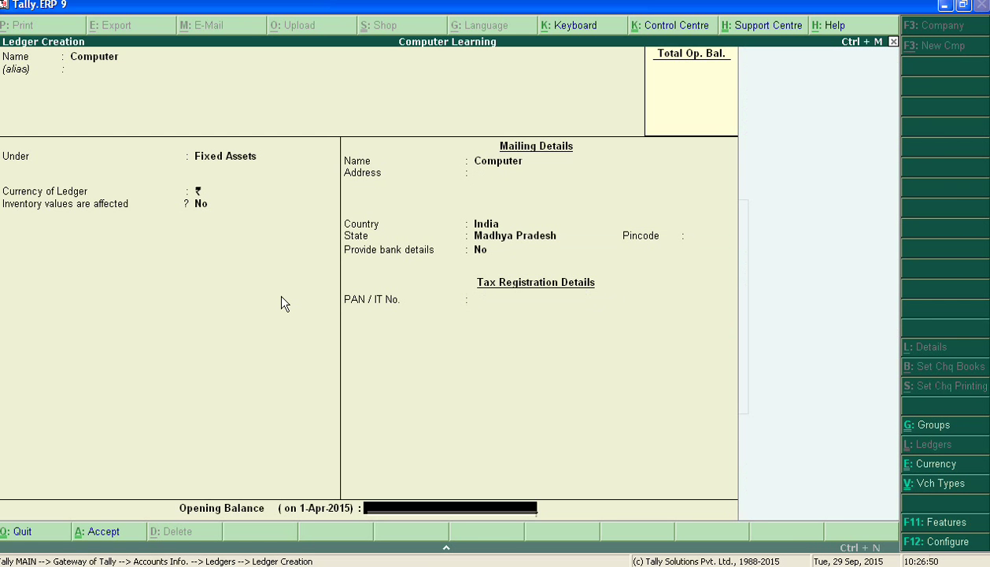
key(Return)
key(Return)
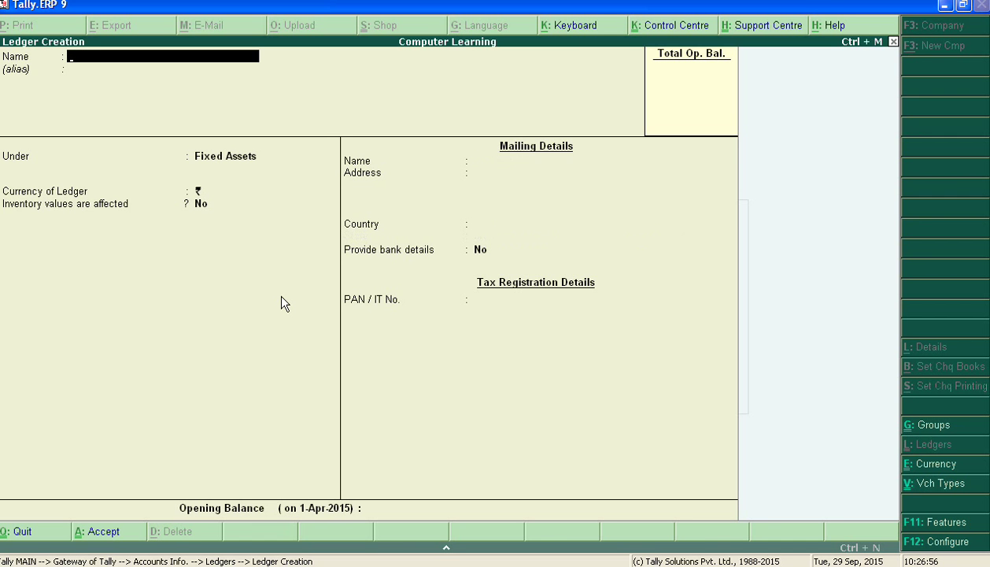
Name the new ledger Consignment Stock and assign it to the Current Assets group, with inventory values not affected
text(Consignment St)
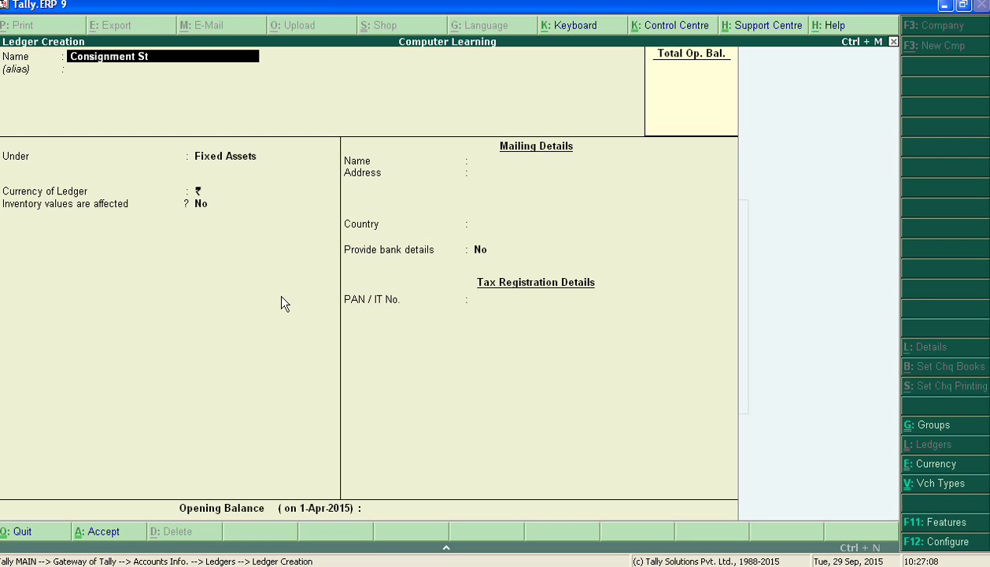
text(ock)
key(Return)
key(Return)
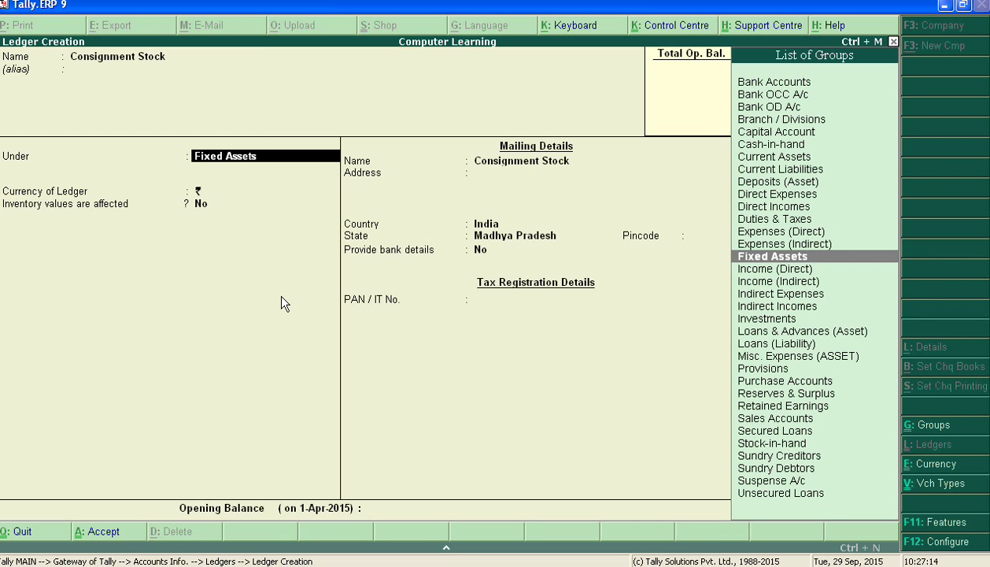
text(C)
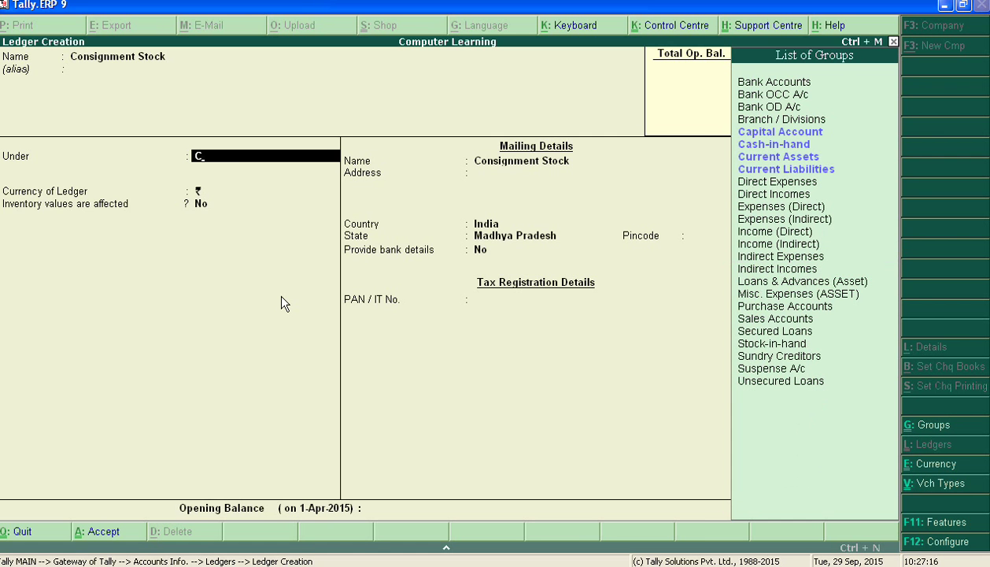
key(Down)
key(Down)
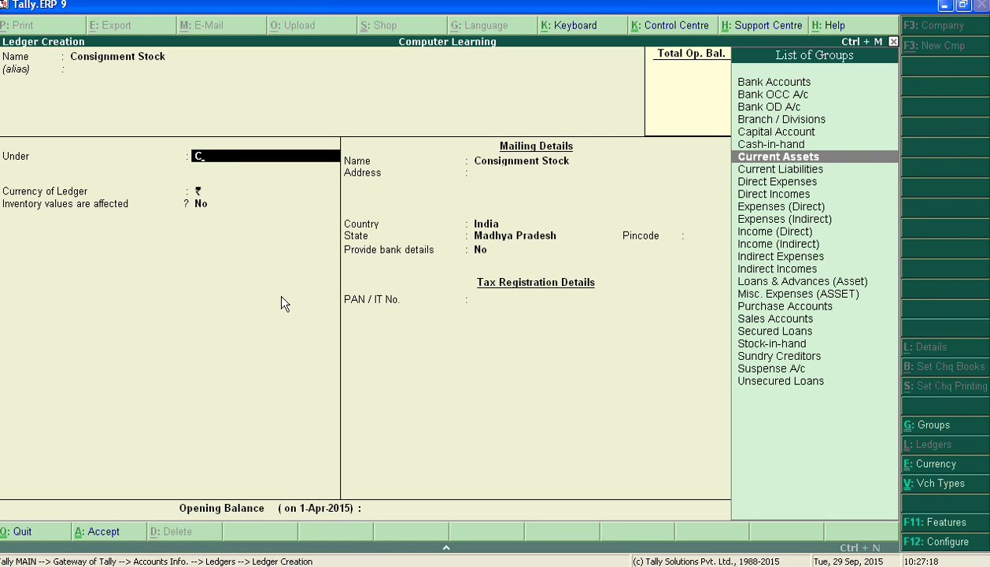
key(Return)
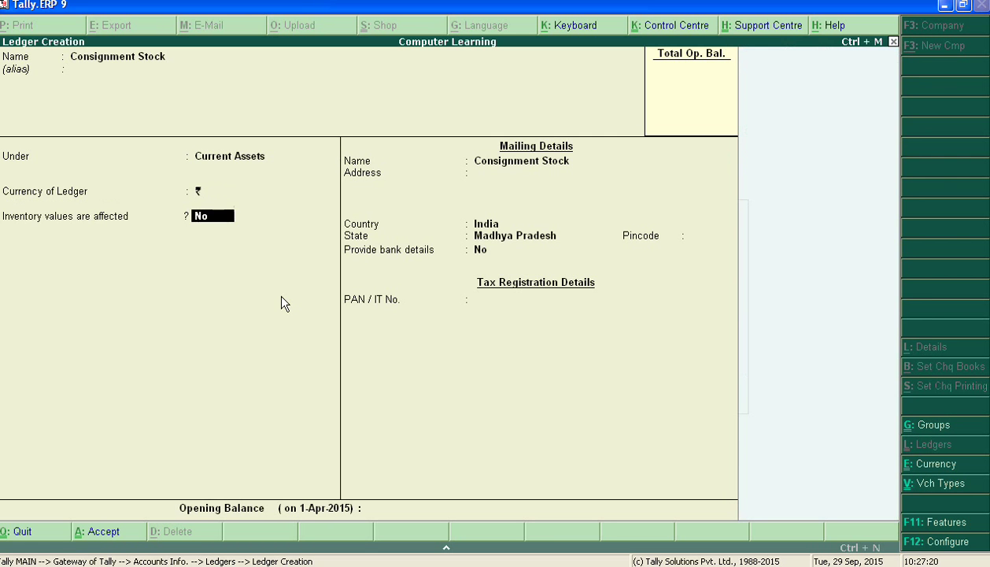
key(Return)
Save the Consignment Stock ledger with the default India and Madhya Pradesh mailing details, leaving the address, PAN and opening balance empty
key(Return)
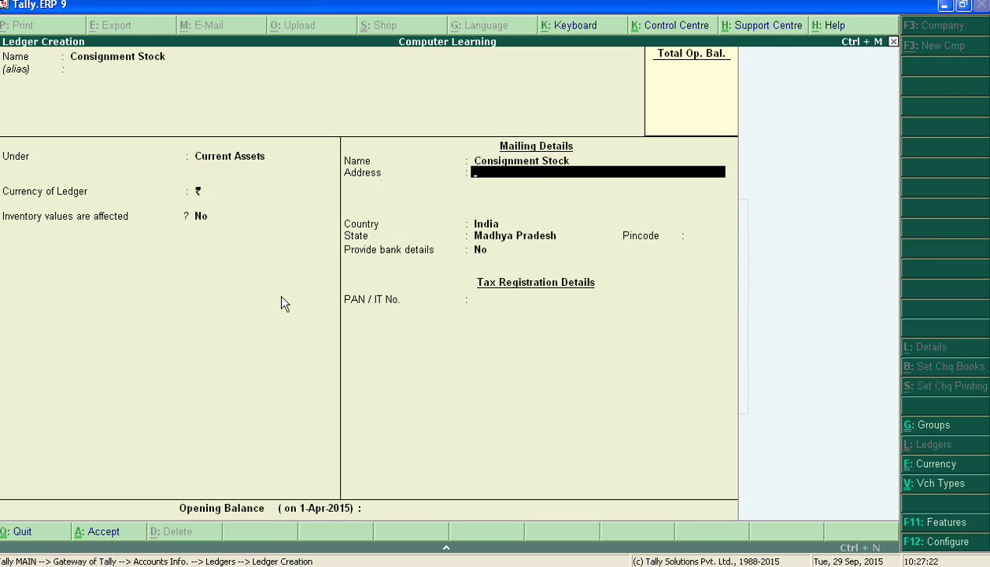
key(Return)
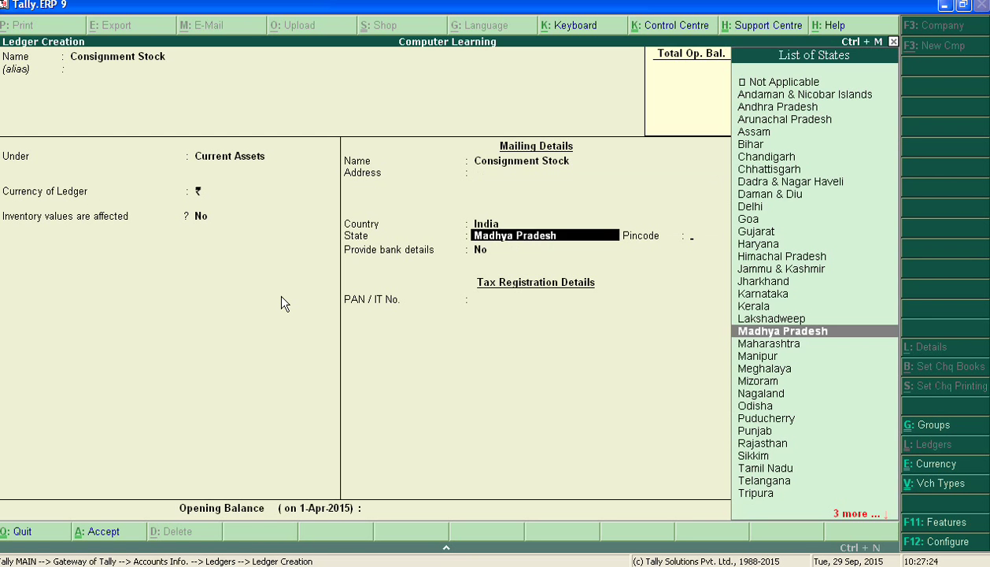
key(Return)
key(Return)
key(Return)
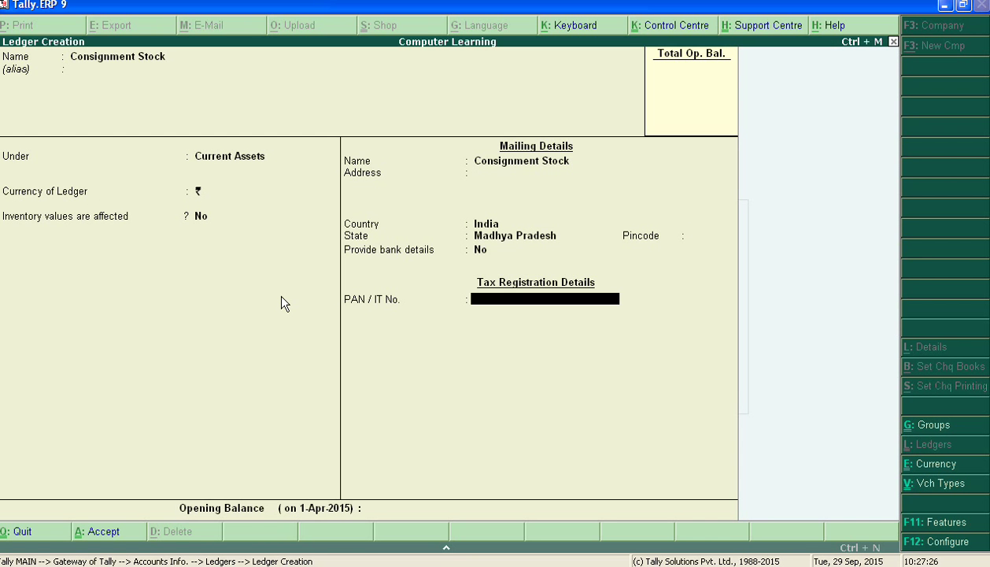
key(Return)
key(Return)
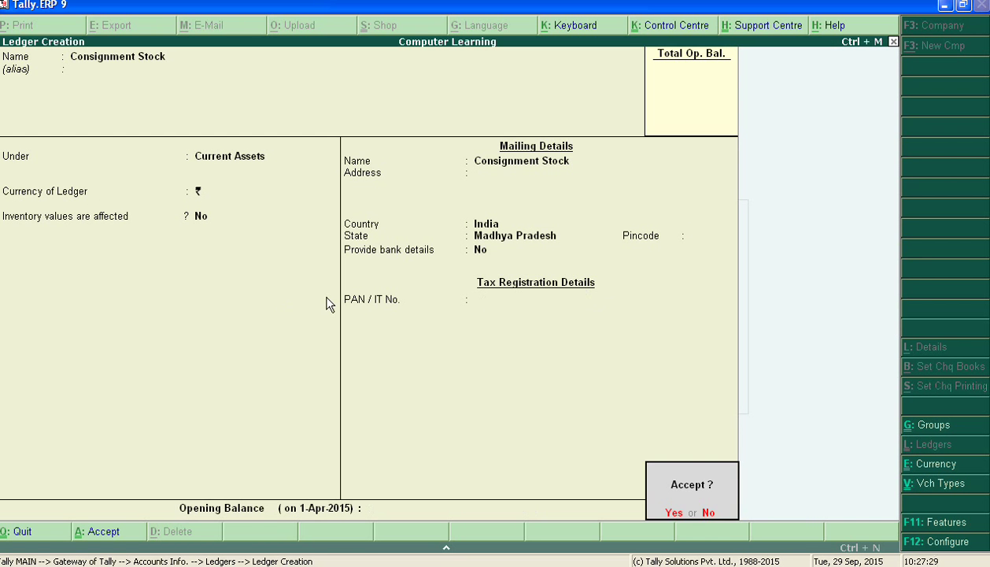
key(Return)
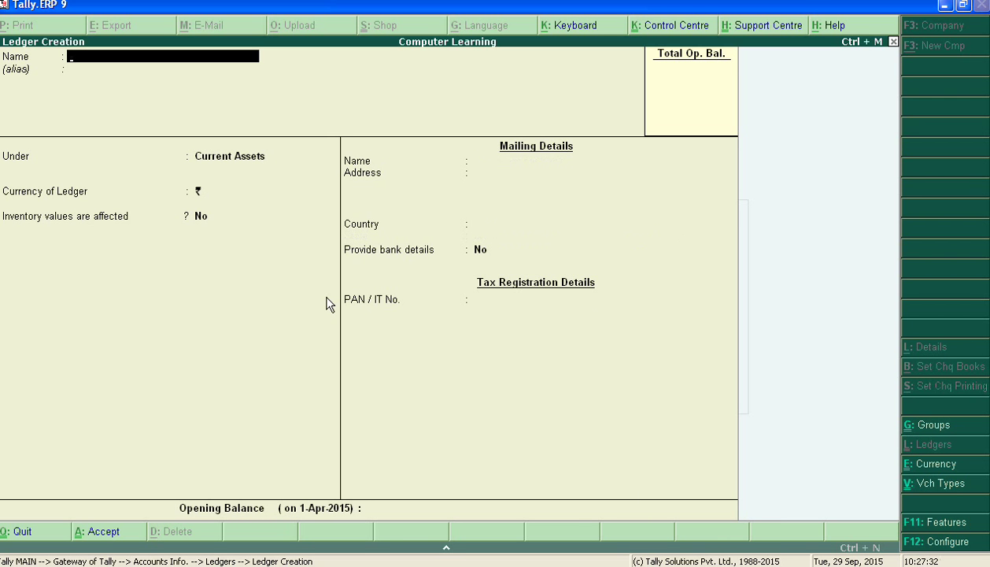
Create a ledger named Consumed Material under the Direct Expenses group, leaving the opening balance empty
text(Consumed Mater)
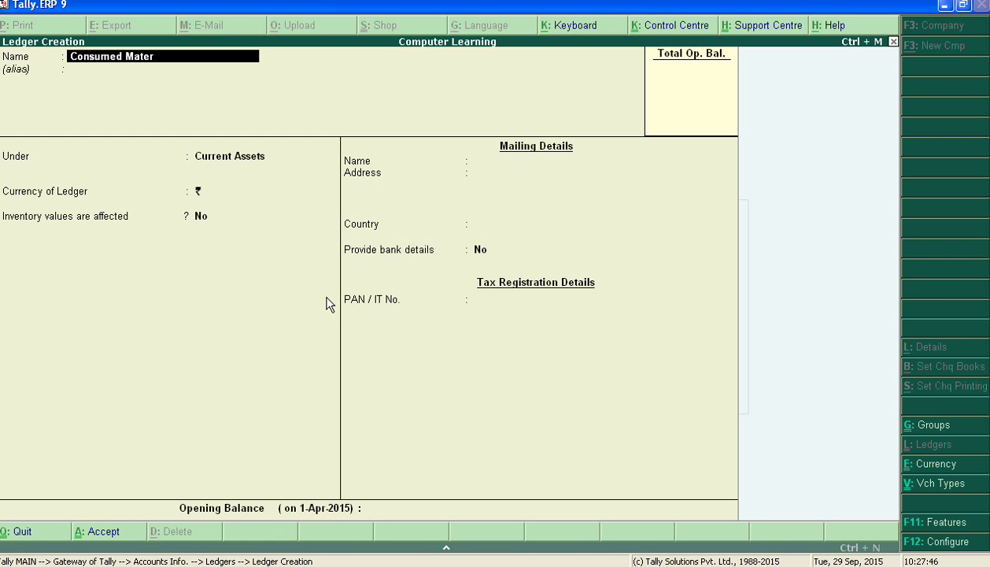
key(BackSpace)
text(rial)
key(Return)
key(Return)
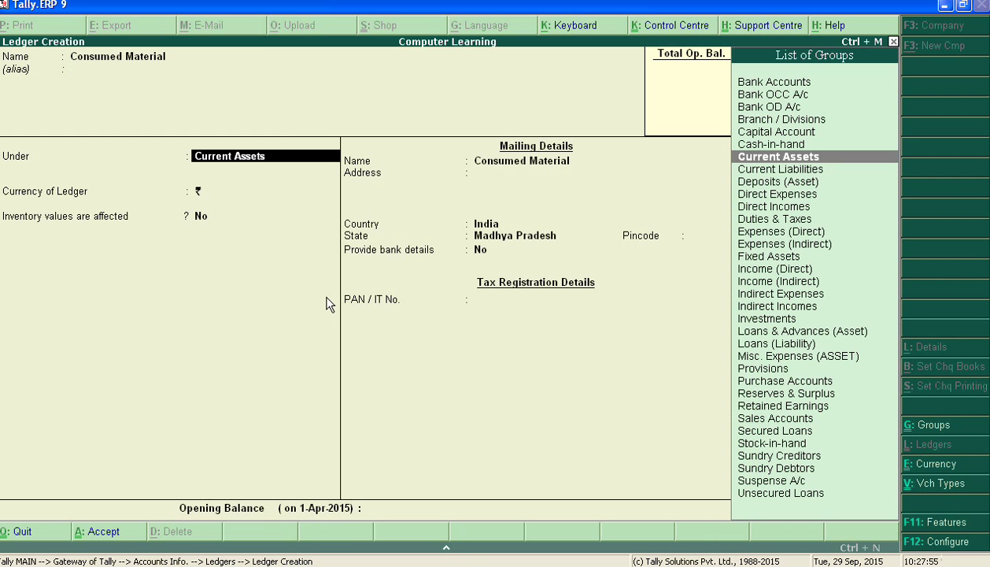
text(D)
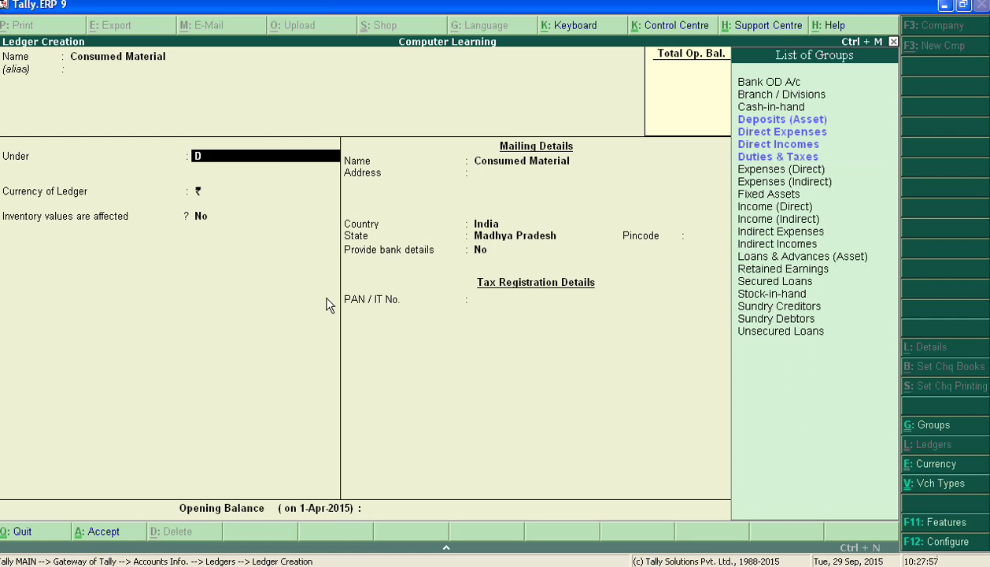
key(Down)
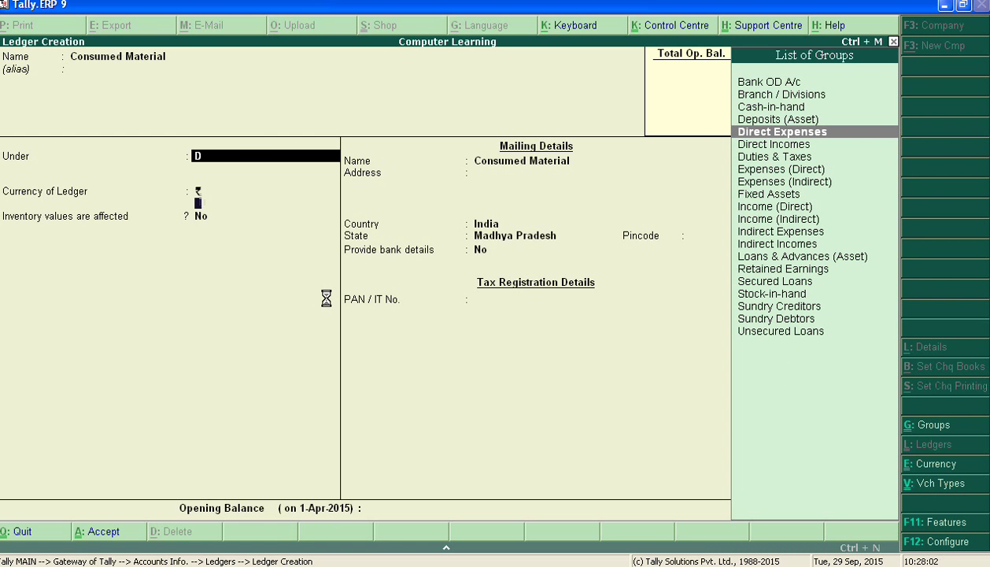
key(Return)
key(Return)
key(Return)
key(Return)
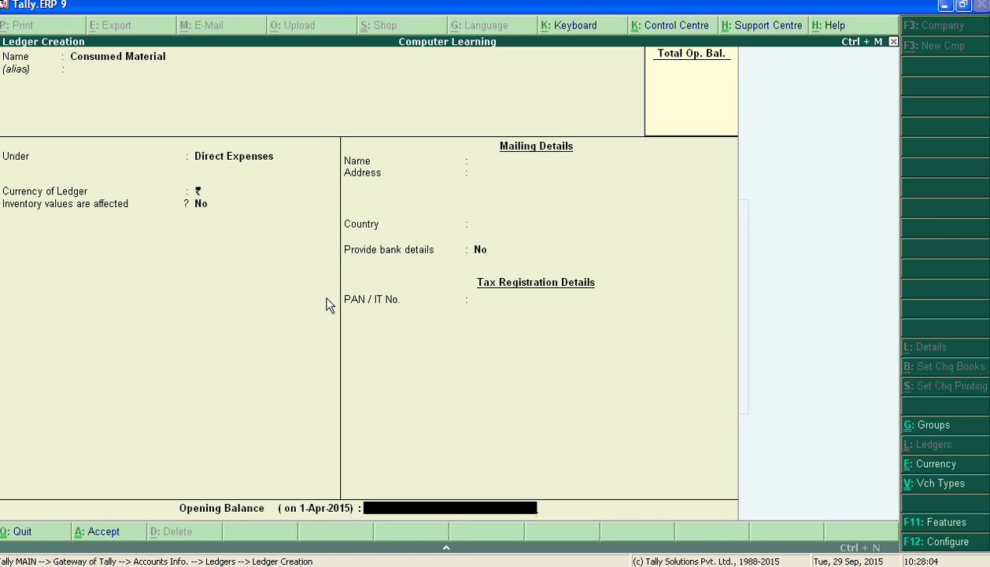
key(Return)
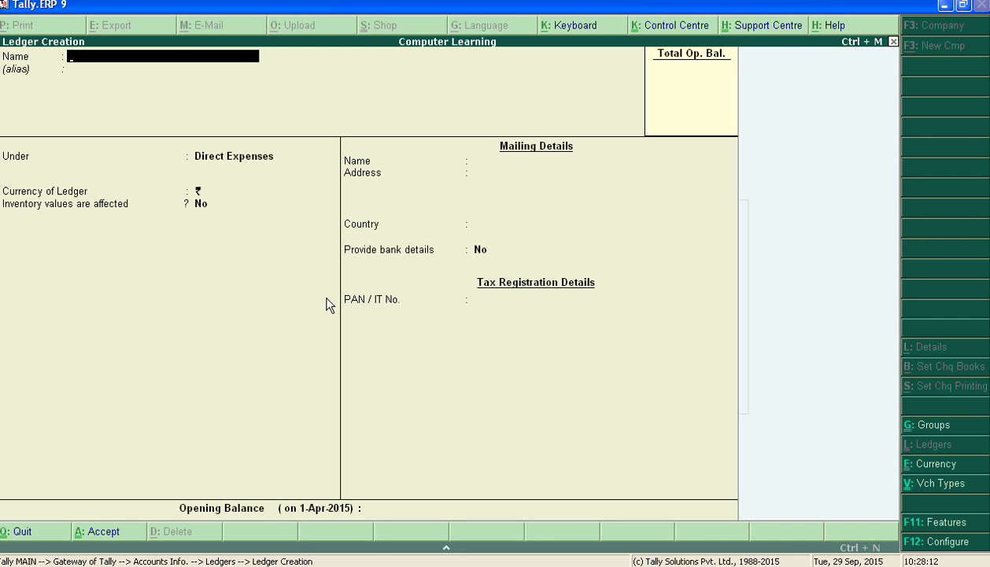
Create a ledger named Coolage under the Direct Expenses group, with inventory values not affected and no opening balance
text(Coolage)
key(Return)
key(Return)
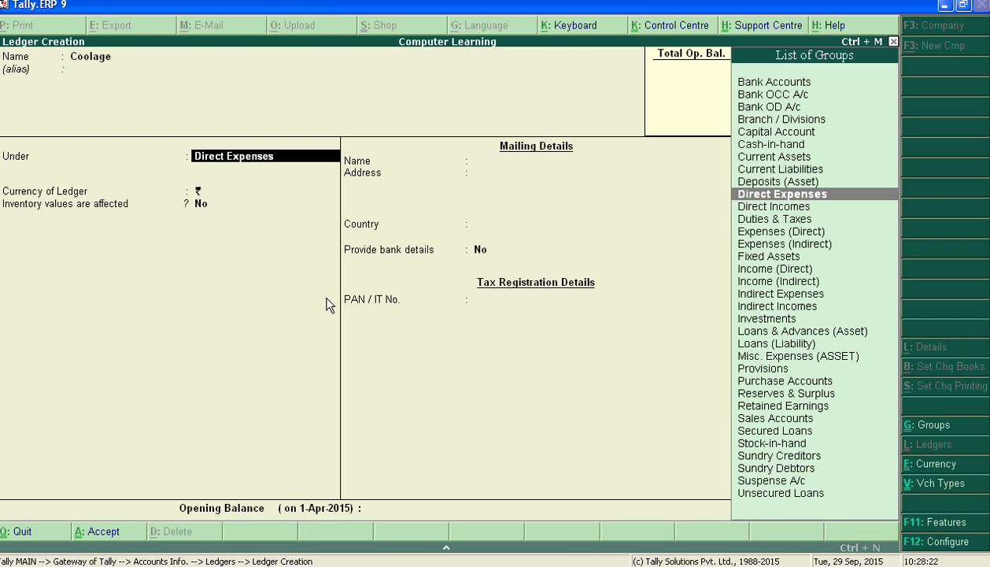
text(D)
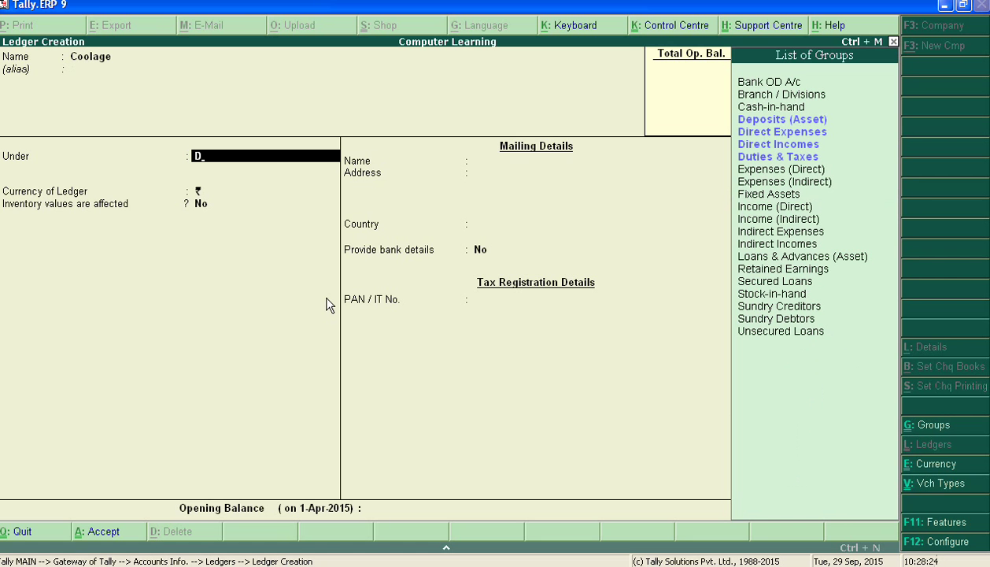
key(Down)
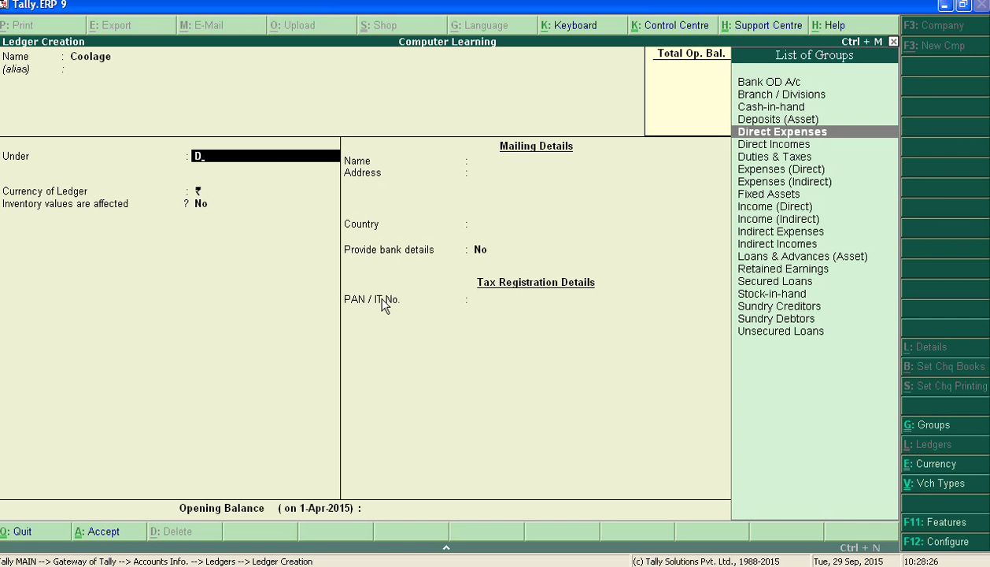
key(Return)
key(Return)
key(Return)
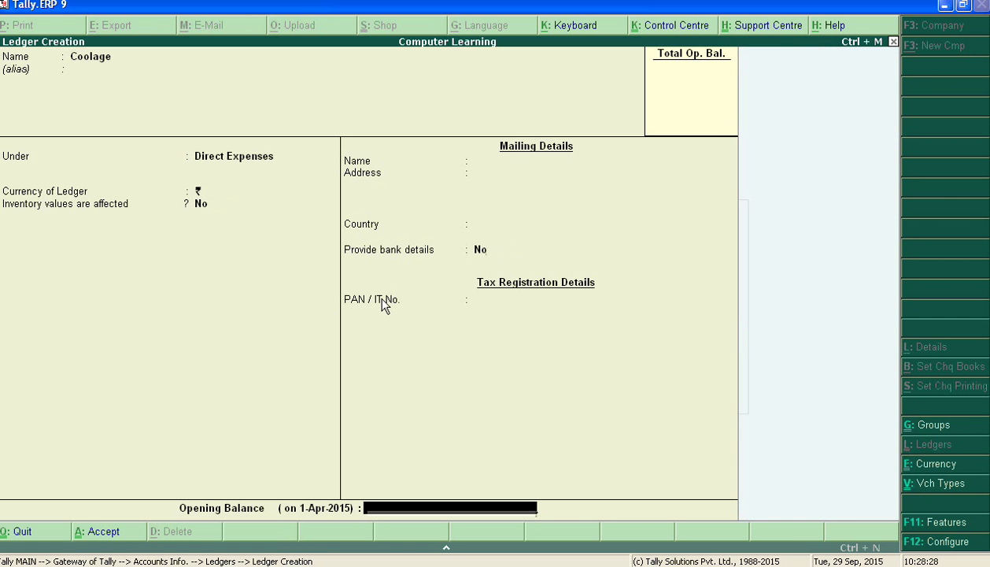
key(Return)
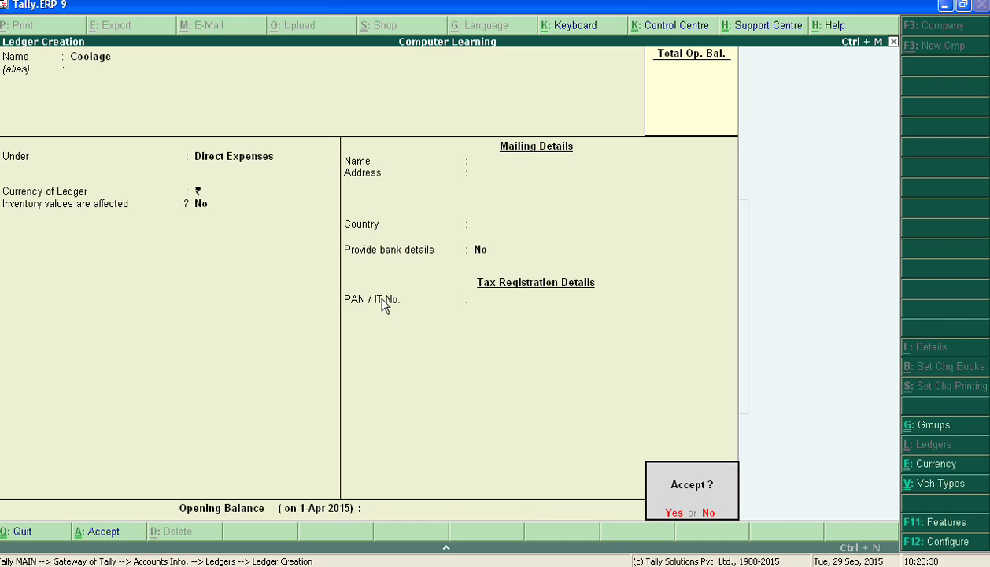
key(Return)
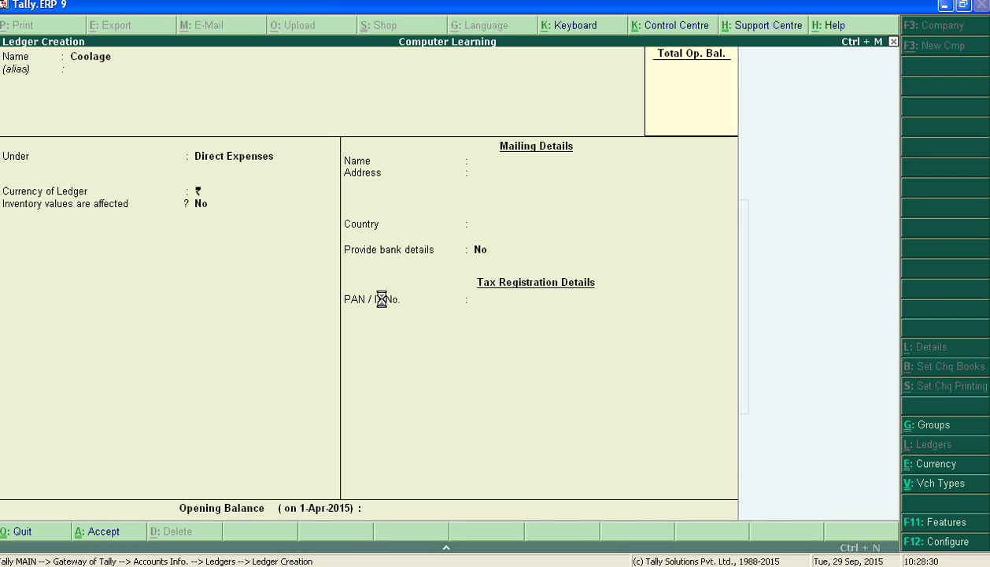
Name the new ledger Xyz (Creditors) and assign it to the Sundry Creditors group
text(Xyz)
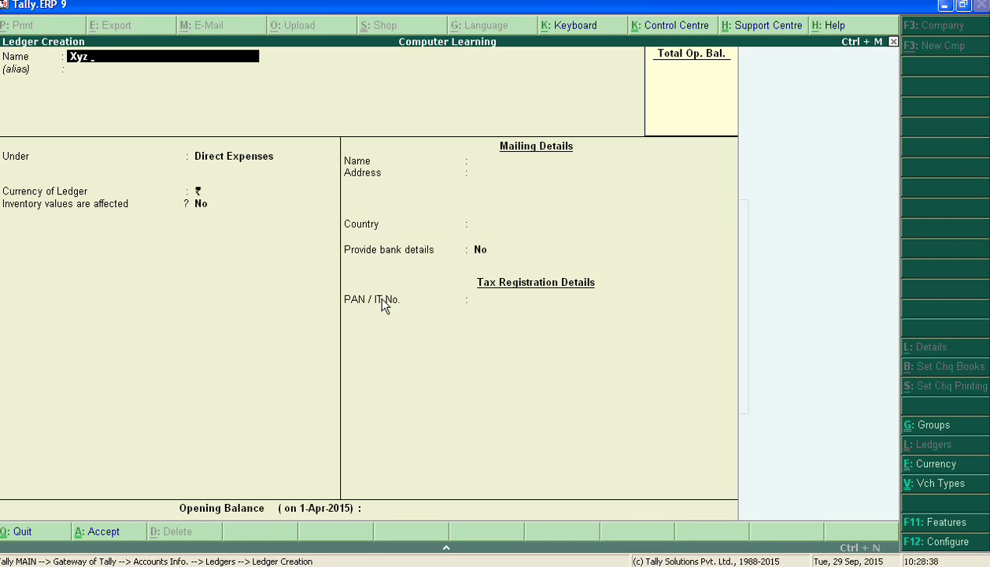
text( (Creditors))
key(Return)
key(Return)
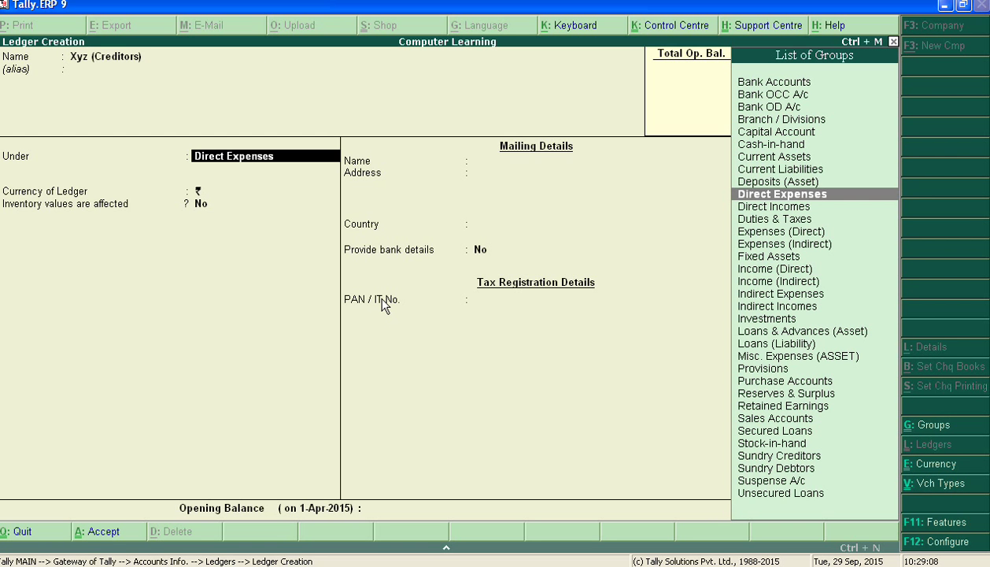
text(S)
key(Down)
key(Down)
key(Down)
key(Down)
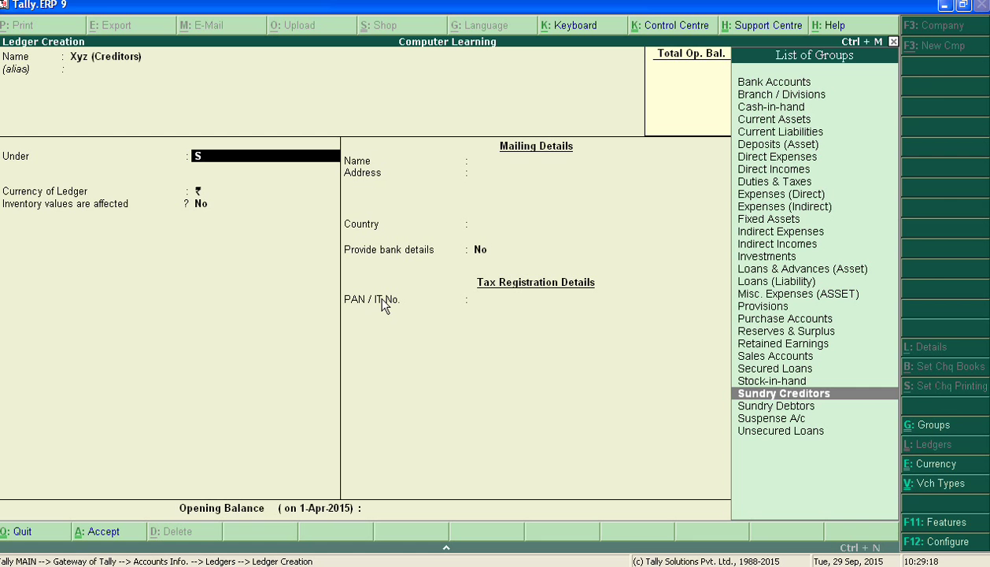
key(Return)
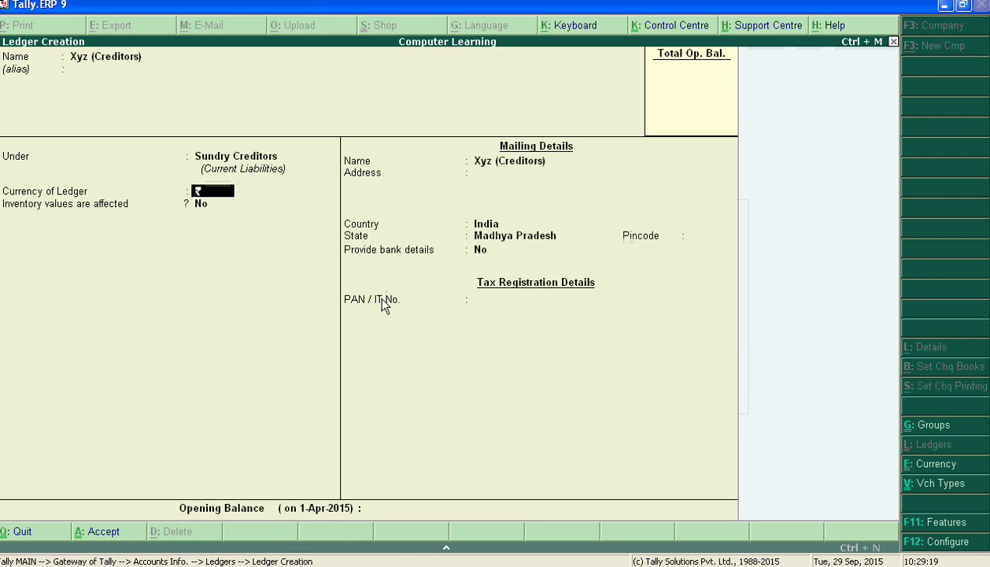
Save the Xyz (Creditors) ledger with the default India and Madhya Pradesh mailing details, leaving the address, pincode, PAN and opening balance empty
key(Return)
key(Return)
key(Return)
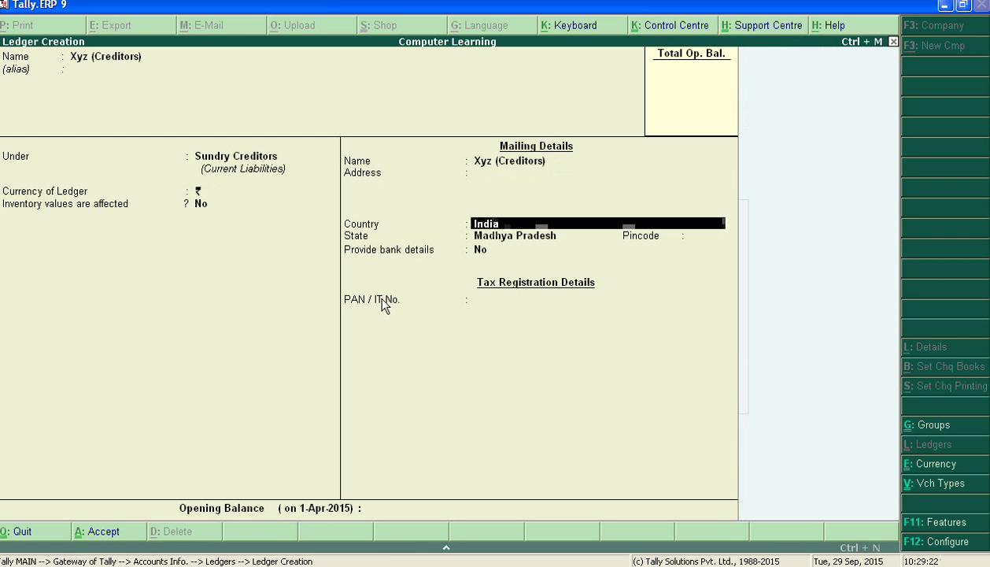
key(Return)
key(Return)
key(Return)
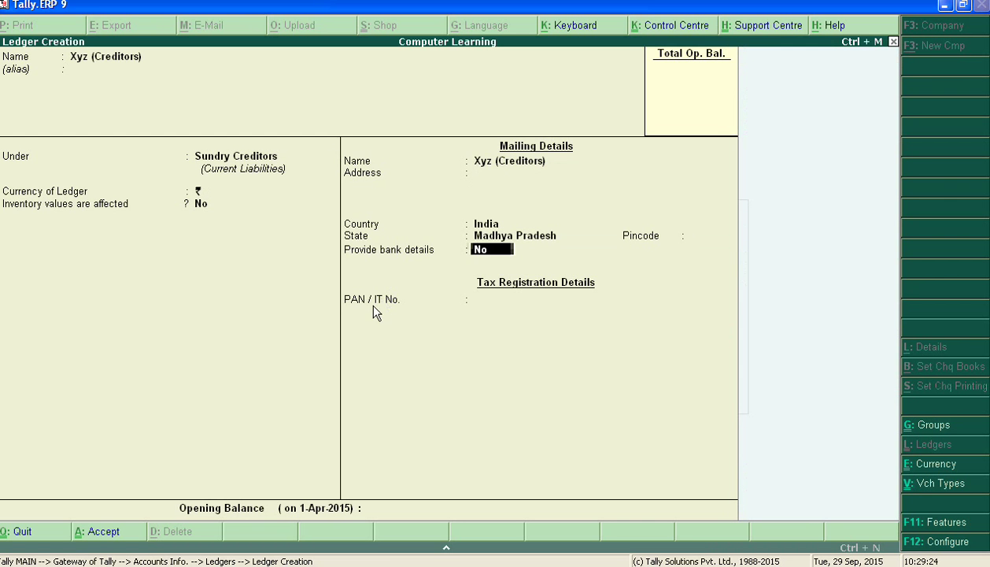
key(Return)
key(Return)
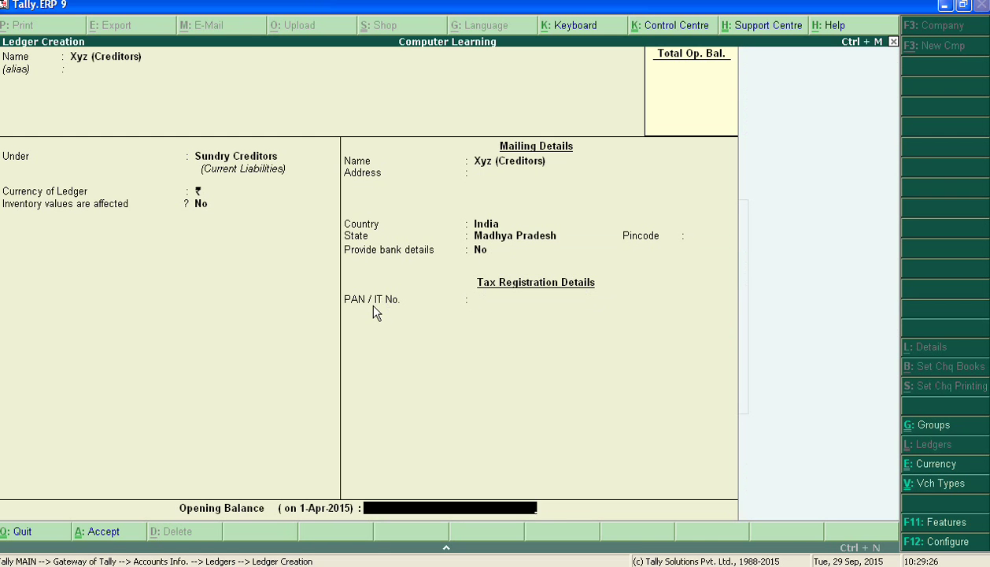
key(Return)
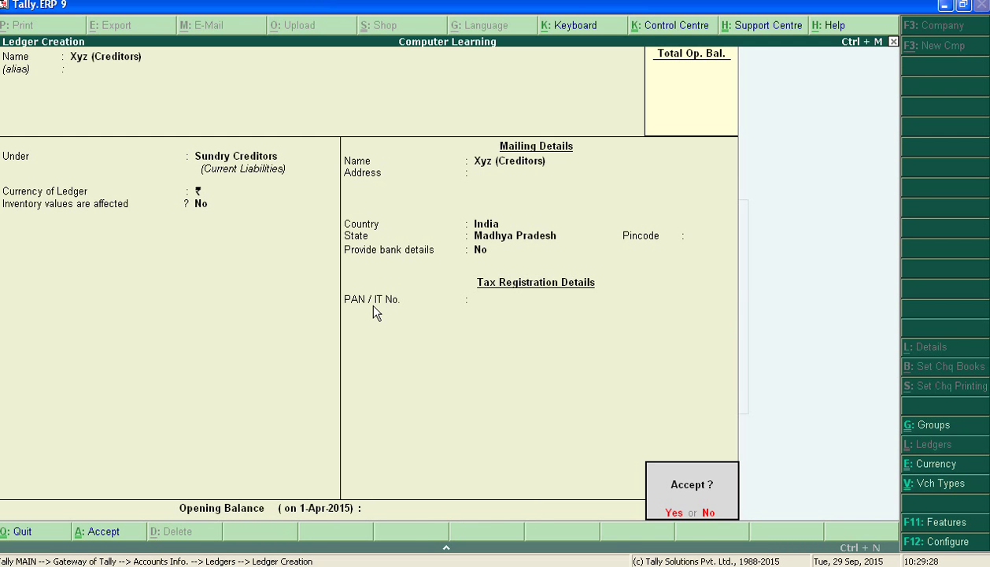
key(Return)
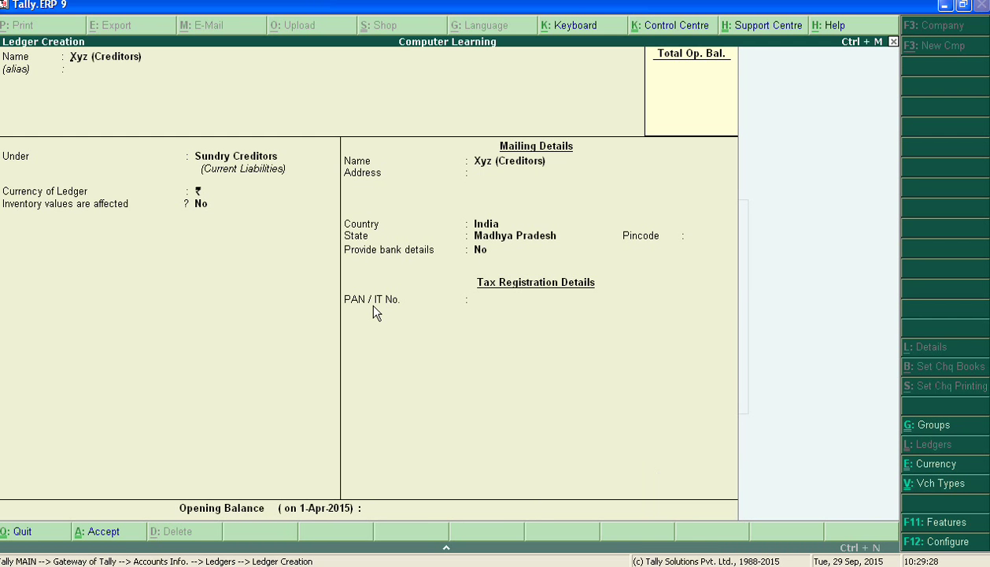
Name the next ledger Xyz (Debtors) and assign it to the Sundry Debtors group
text(Xyz)
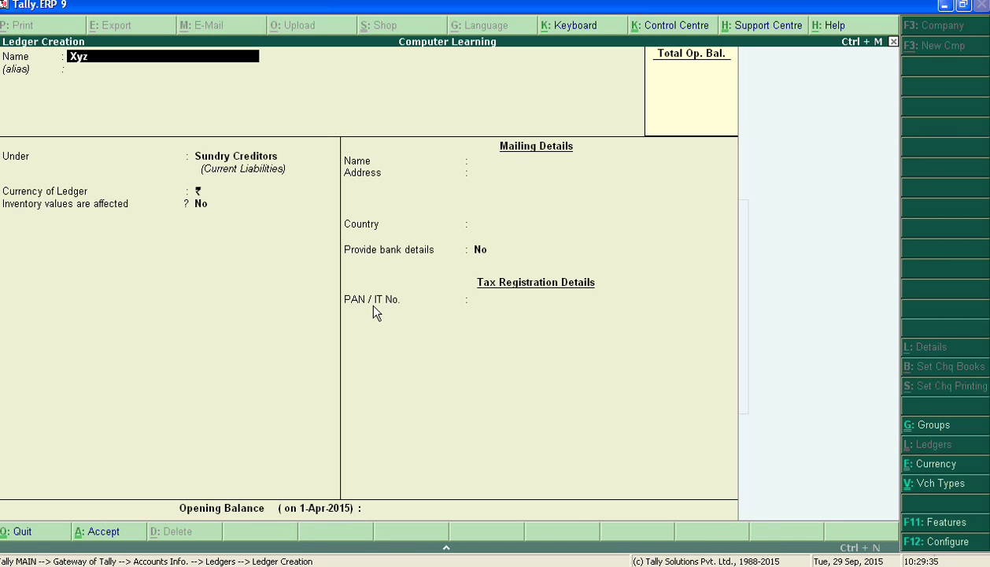
text( (Debtors))
key(Return)
key(Return)
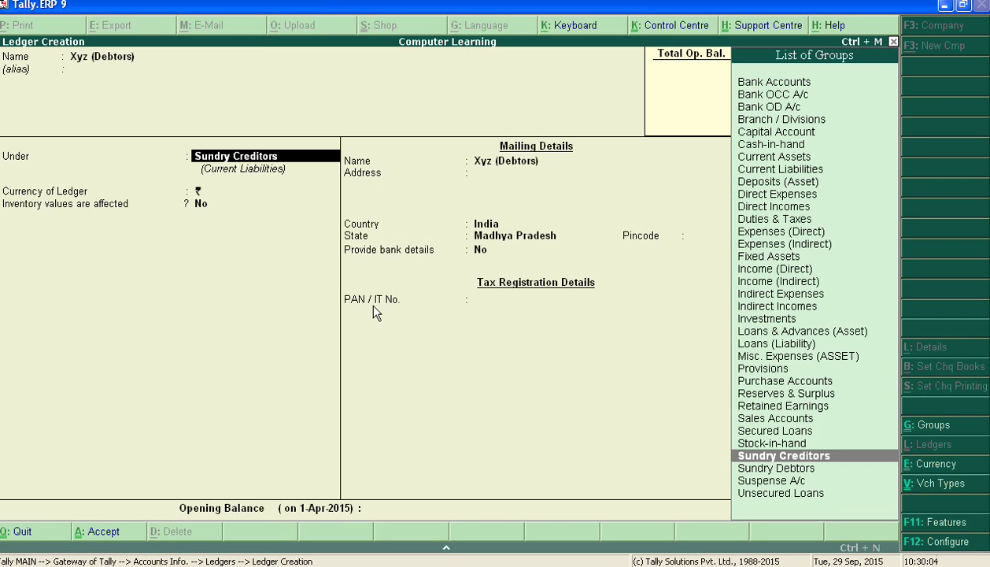
text(S)
key(Down)
key(Down)
key(Down)
key(Down)
key(Down)
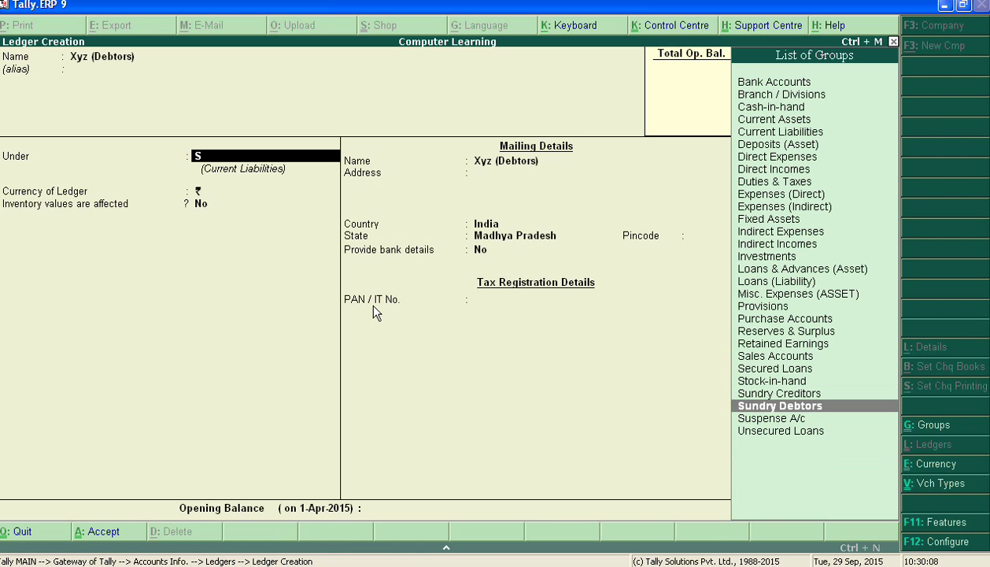
key(Return)
Save the Xyz (Debtors) ledger with the default India and Madhya Pradesh mailing details, without an address, bank details or an opening balance
key(Return)
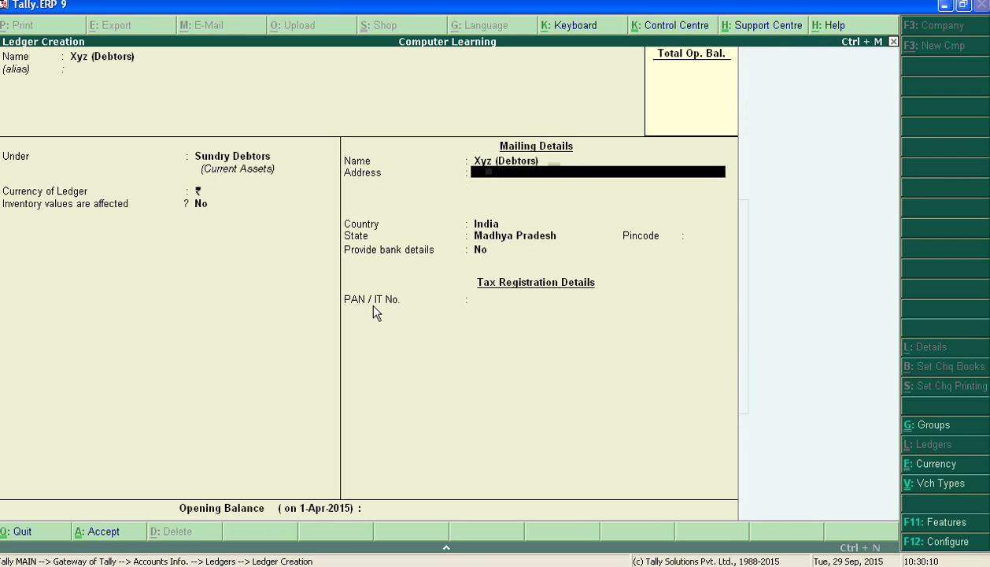
key(Return)
key(Return)
key(Return)
key(Return)
key(Return)
key(Return)
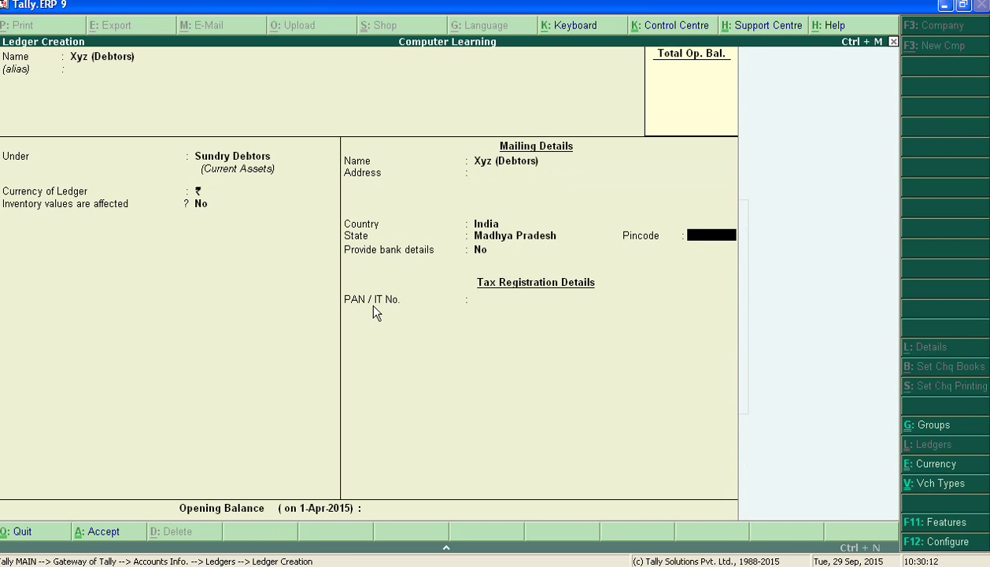
key(Return)
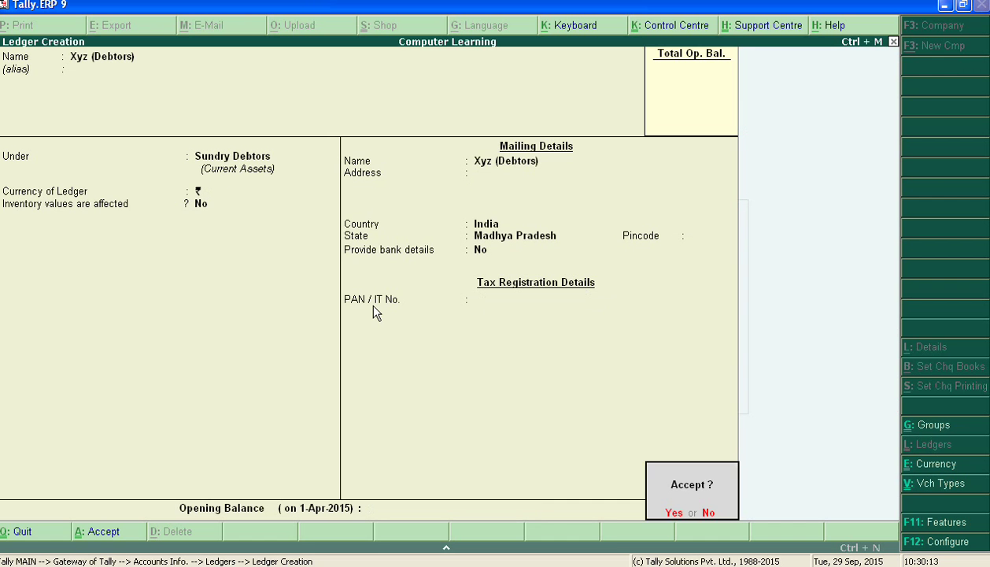
key(Return)
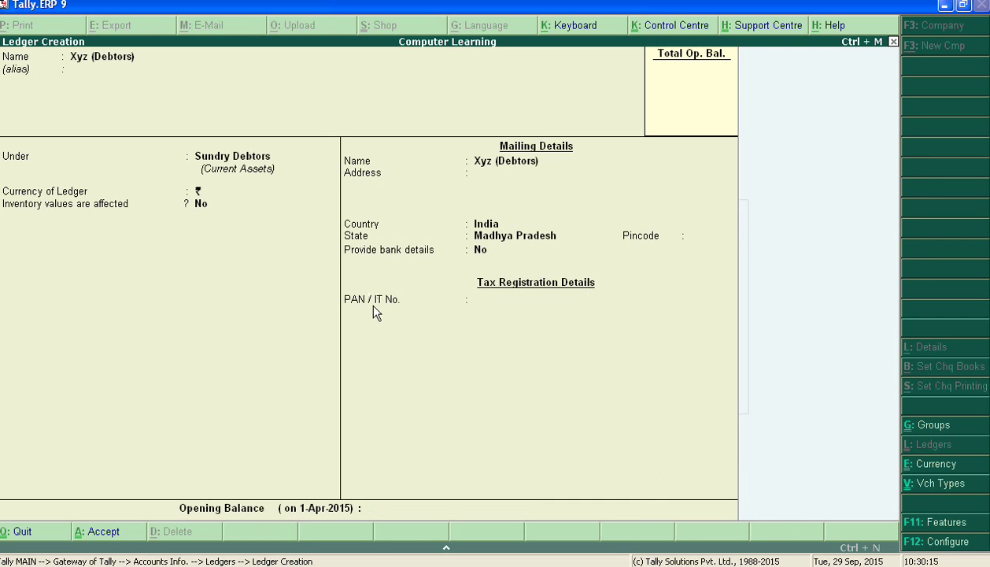